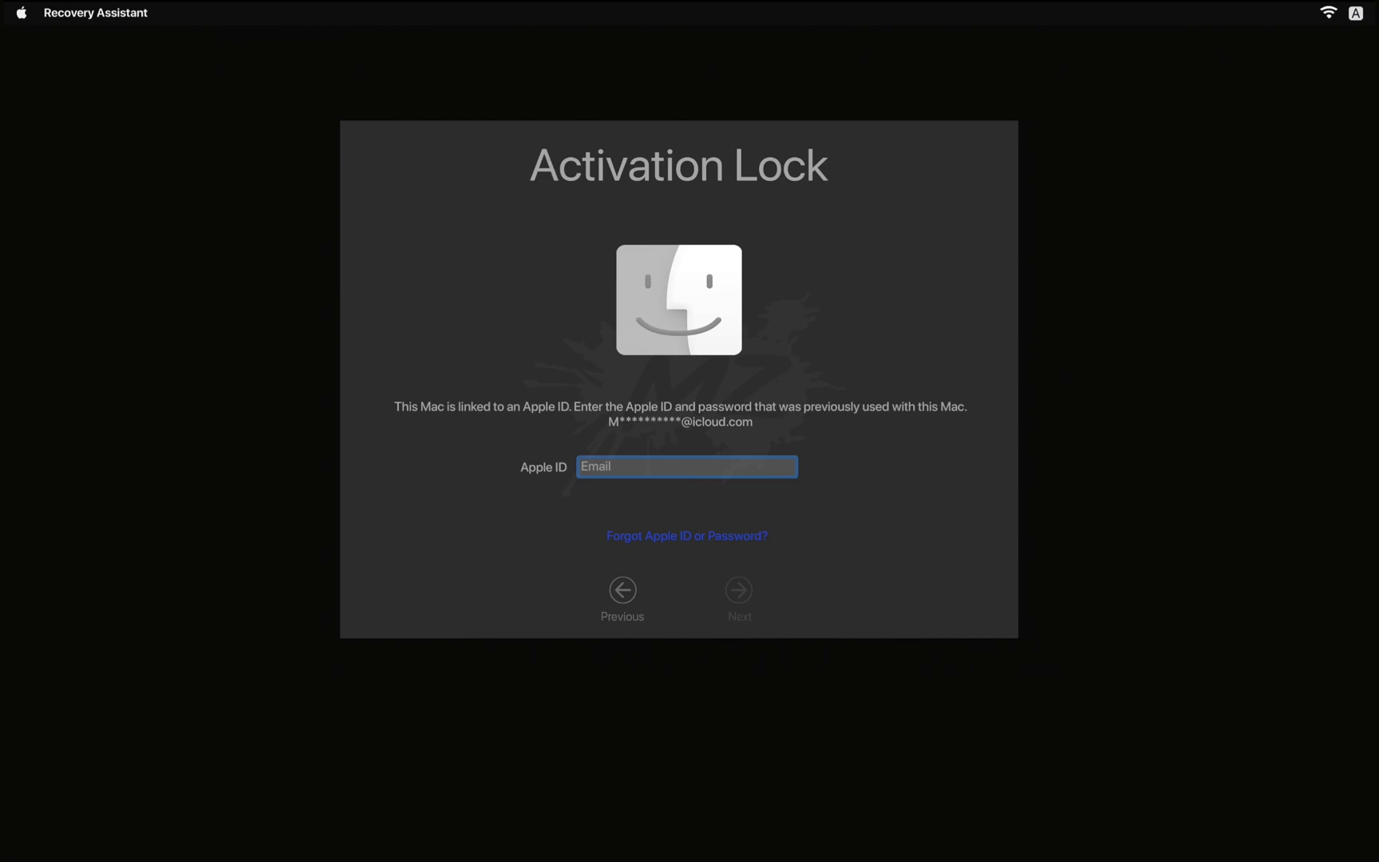
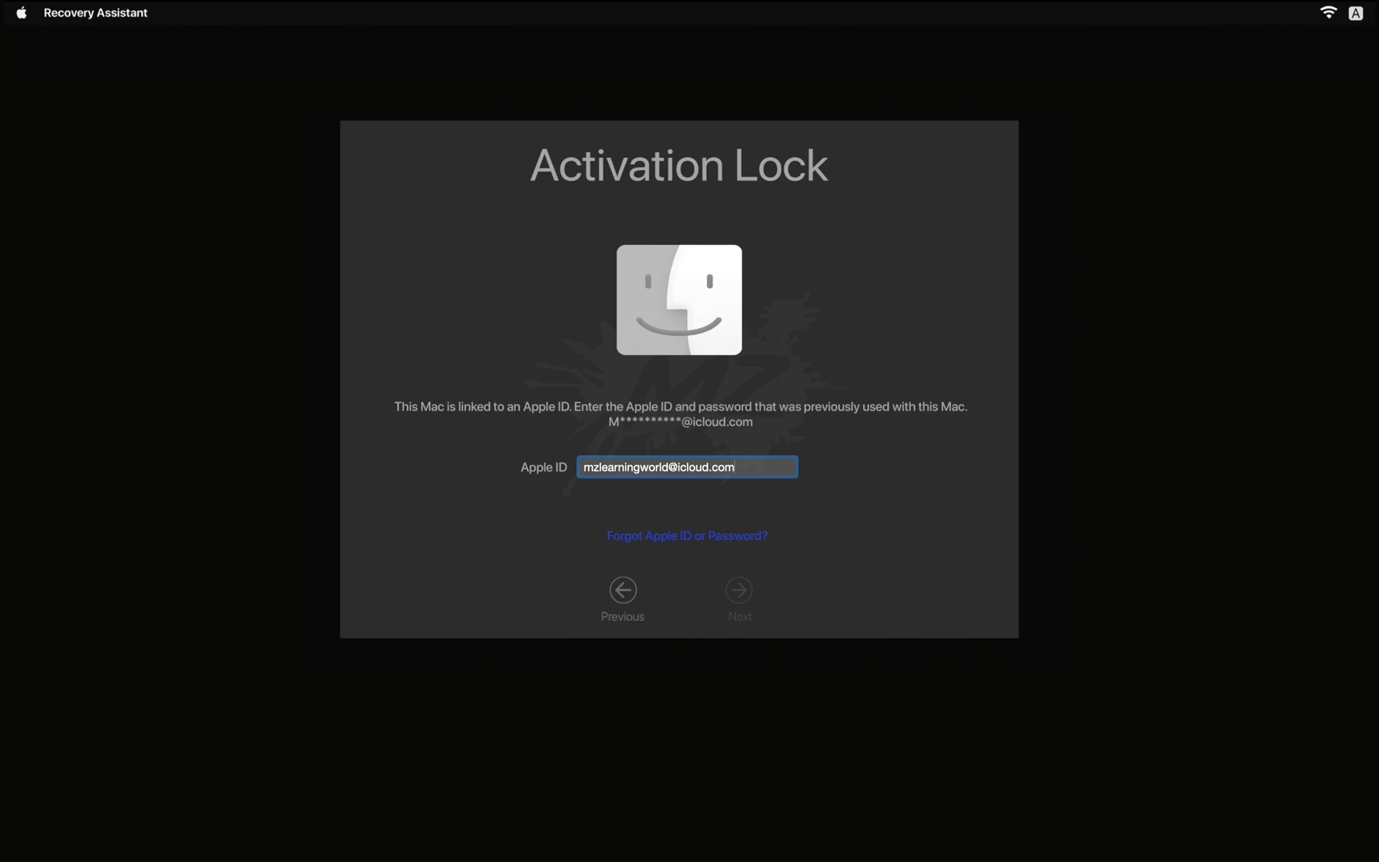
Step: Unlock the Mac by entering its Apple ID and the account password
key(Return)
text(*****)
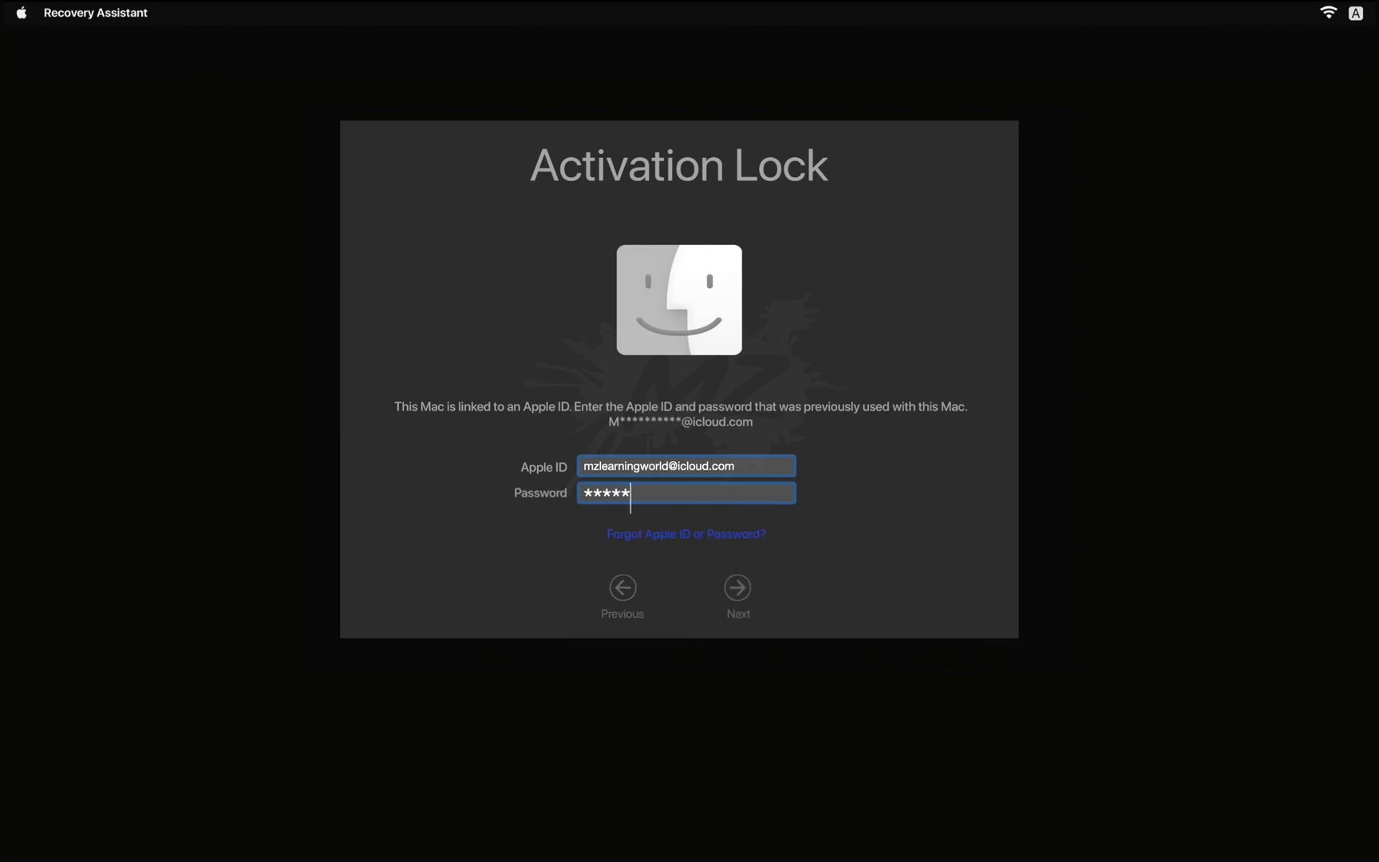
key(Return)
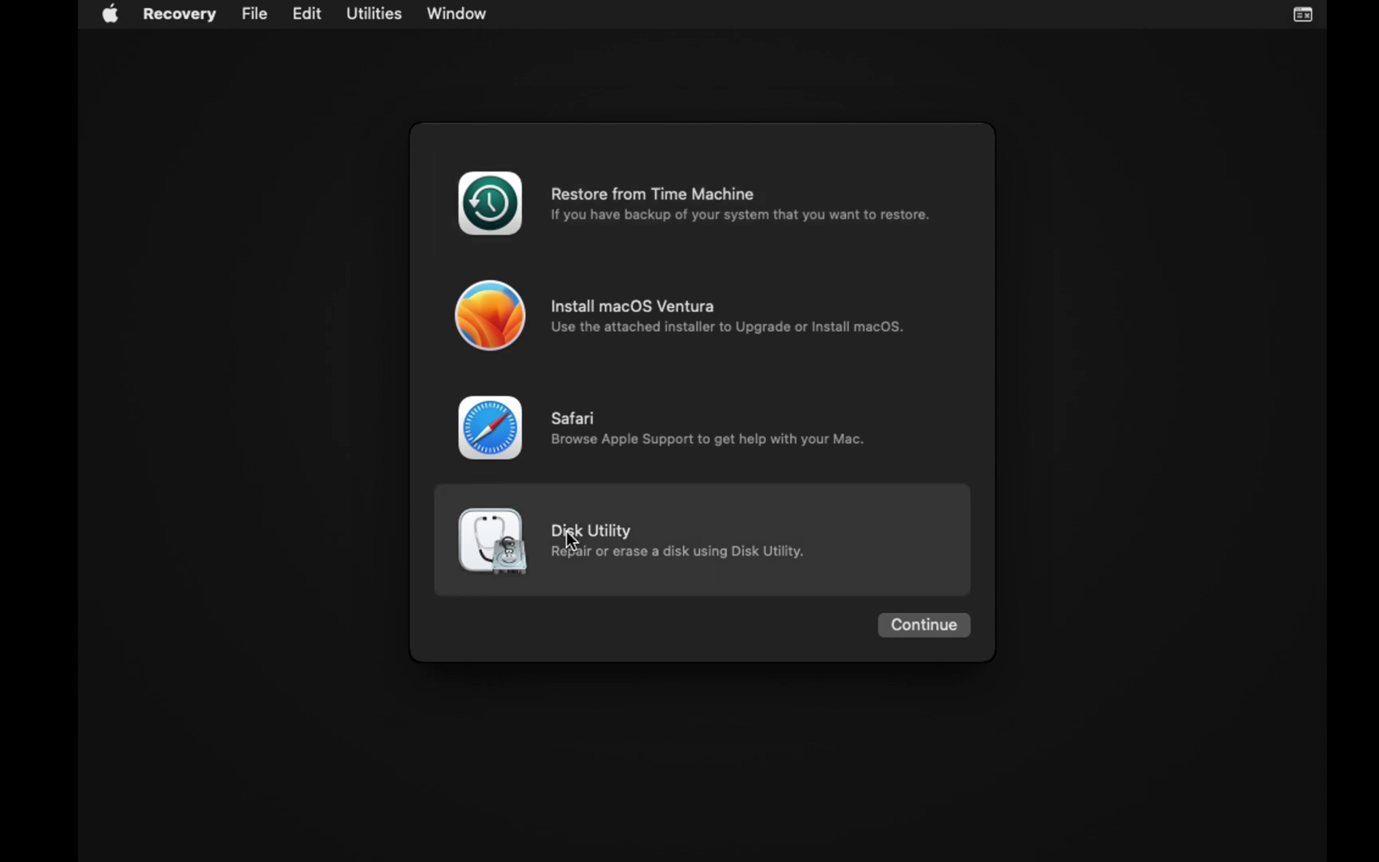
Step: Erase Macintosh HD in Disk Utility as APFS, then quit back to the Recovery options
click(900, 624)
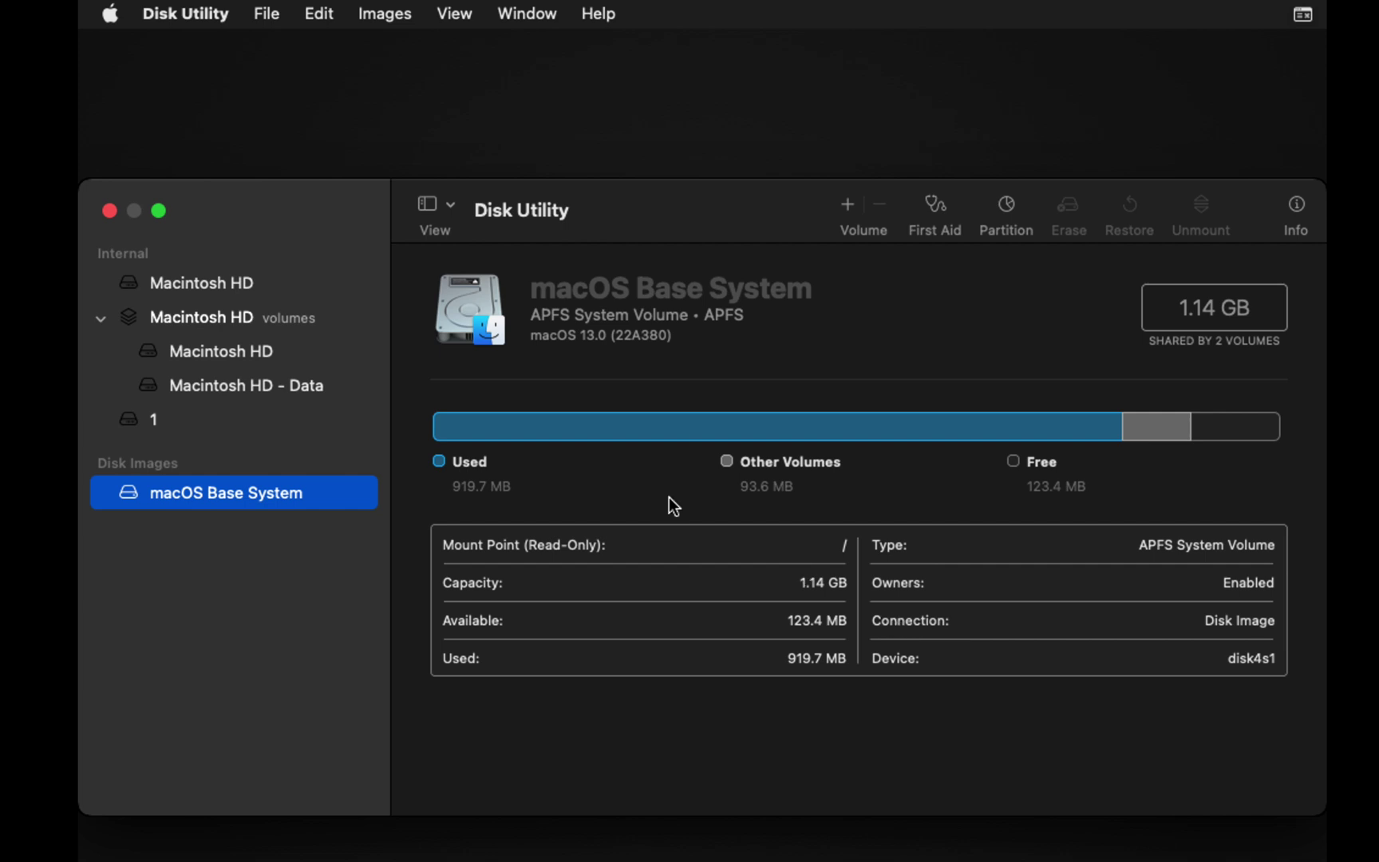
click(239, 289)
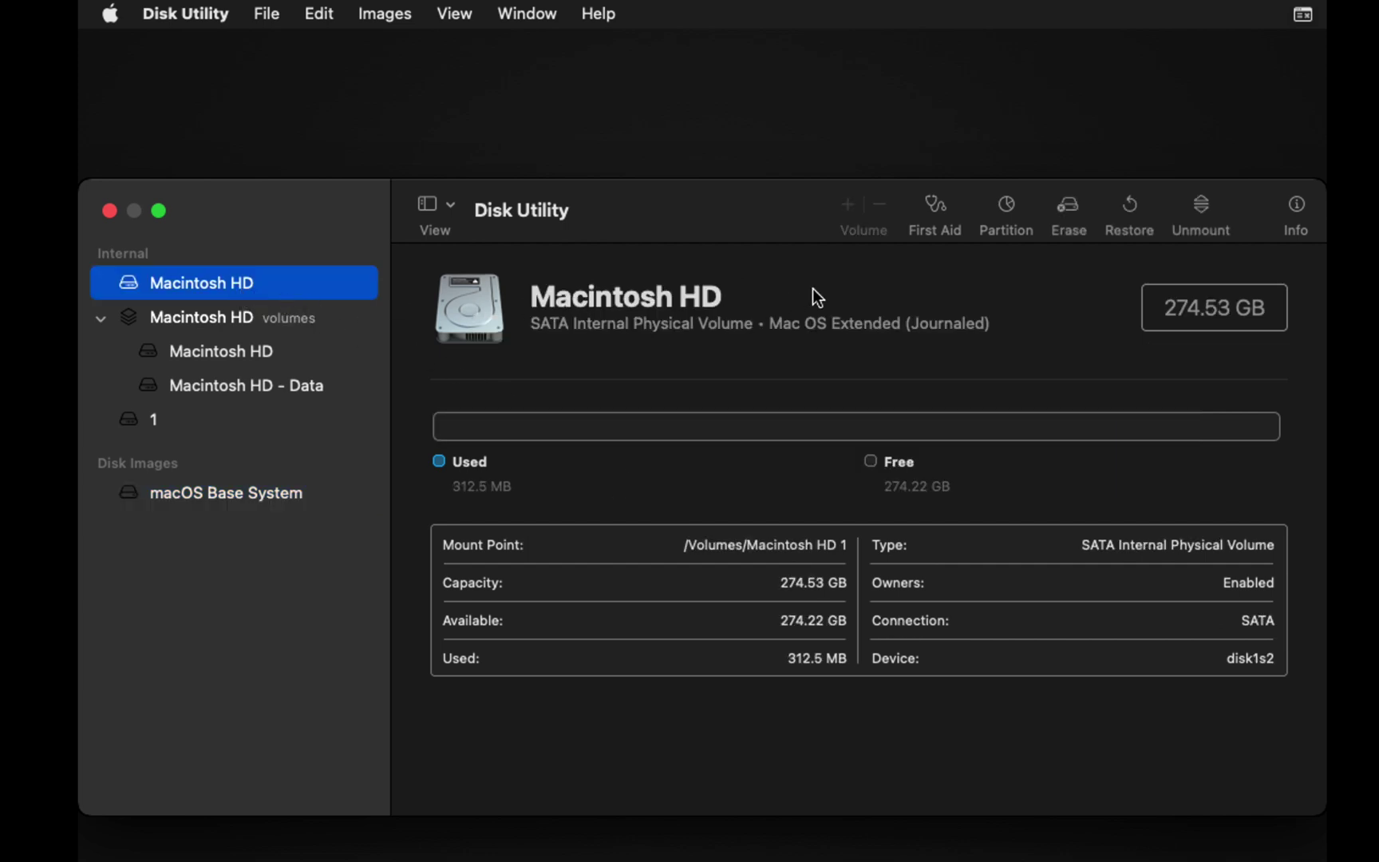
click(1066, 210)
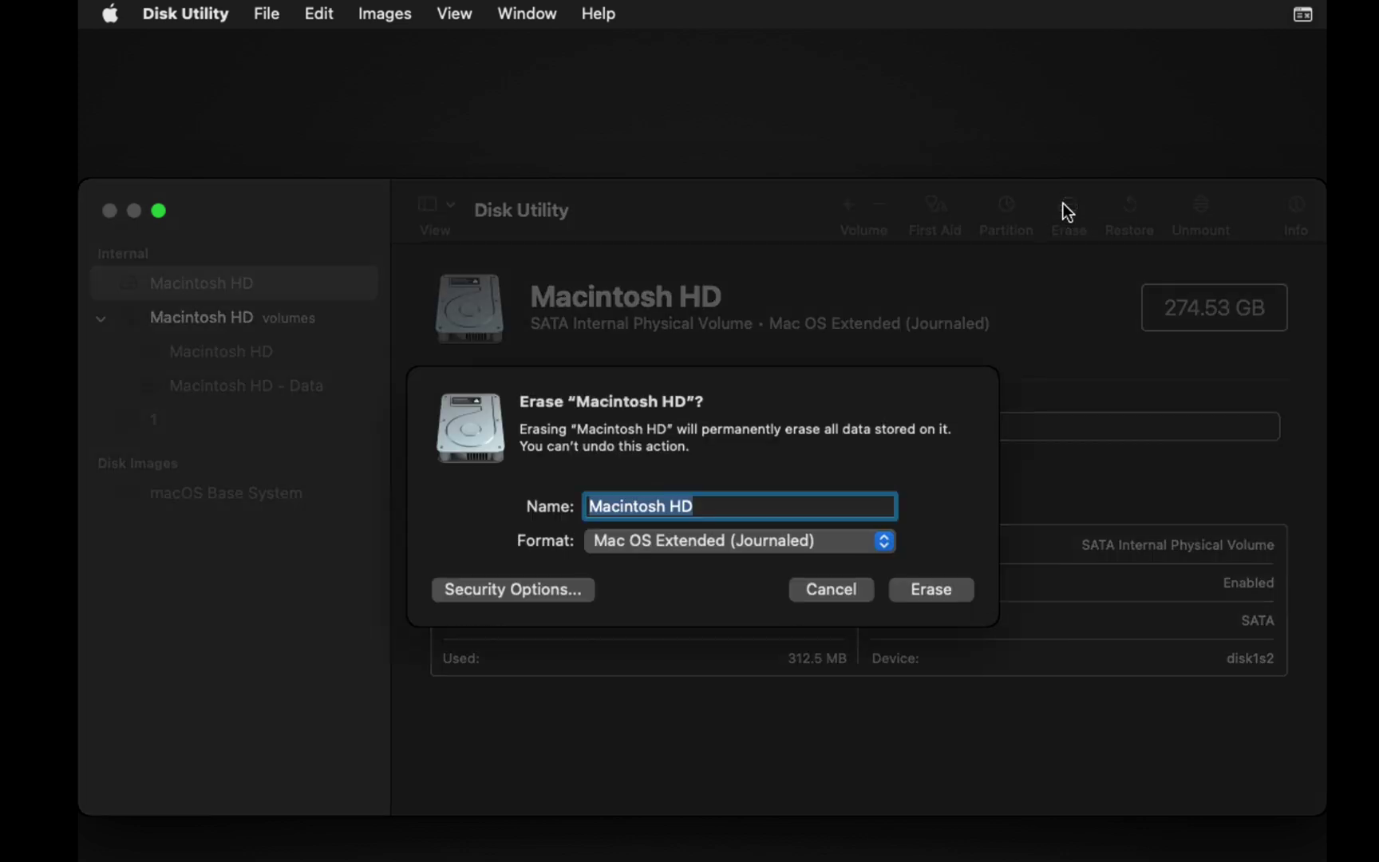
click(851, 542)
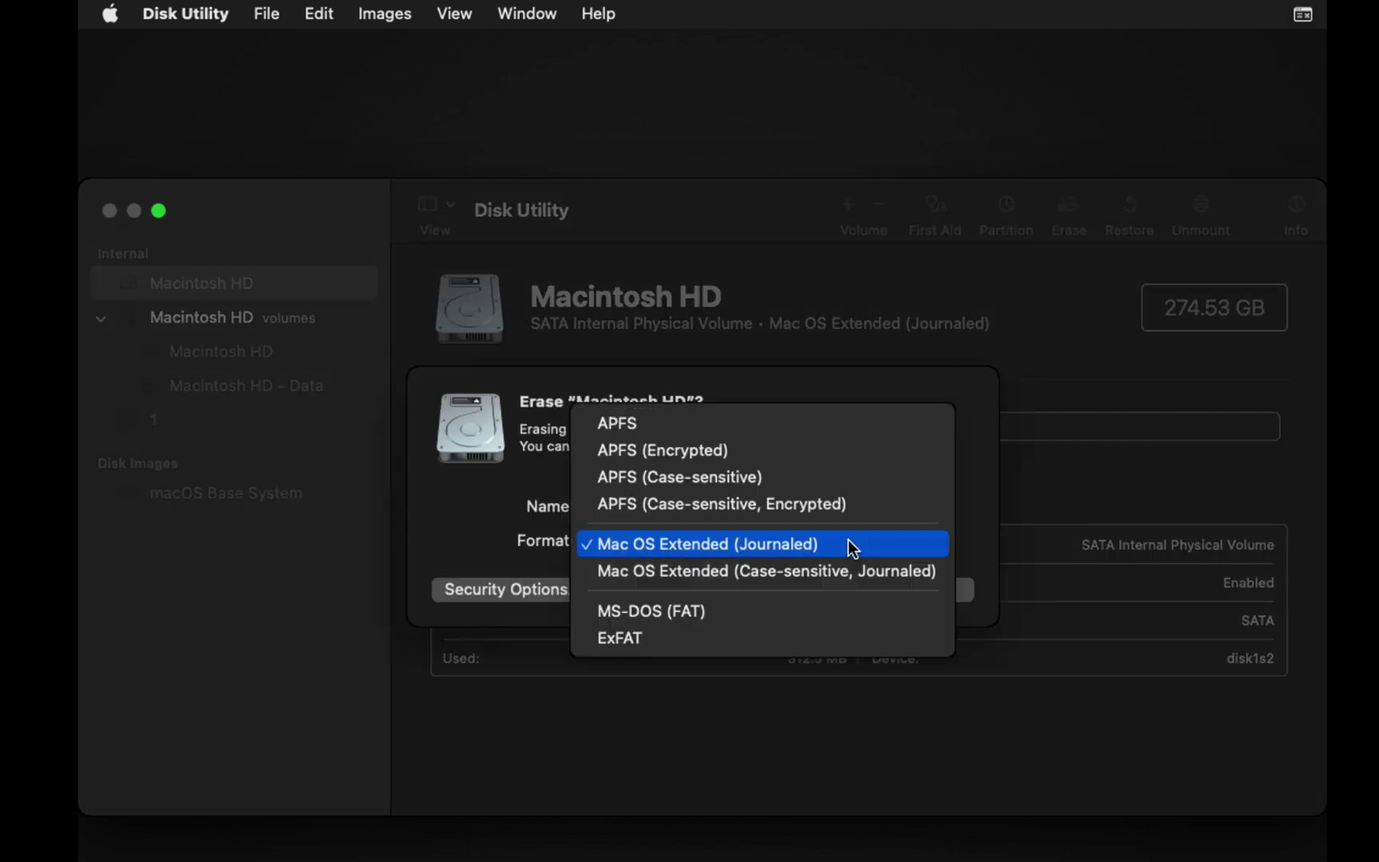
click(834, 428)
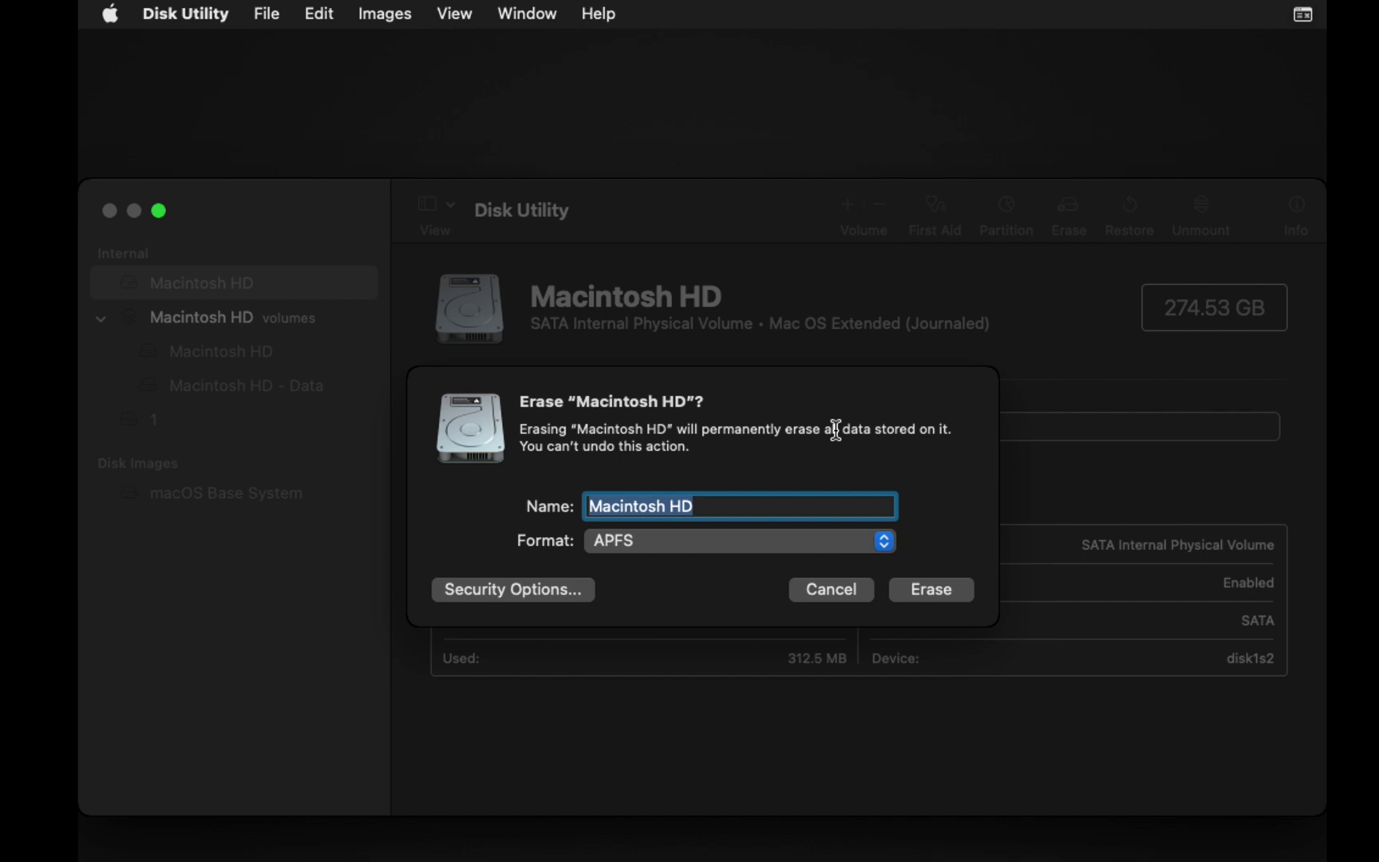
click(942, 591)
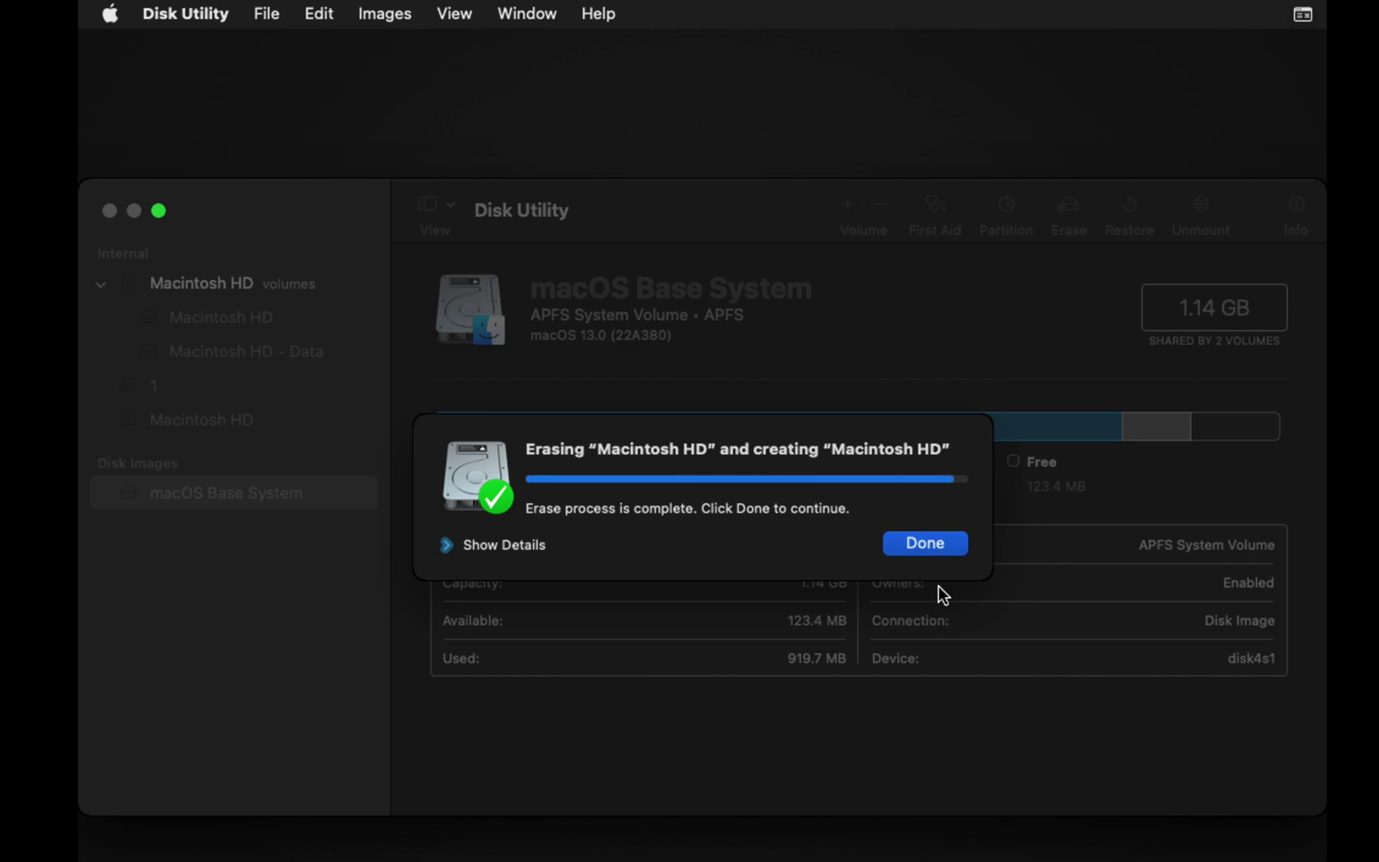
click(916, 544)
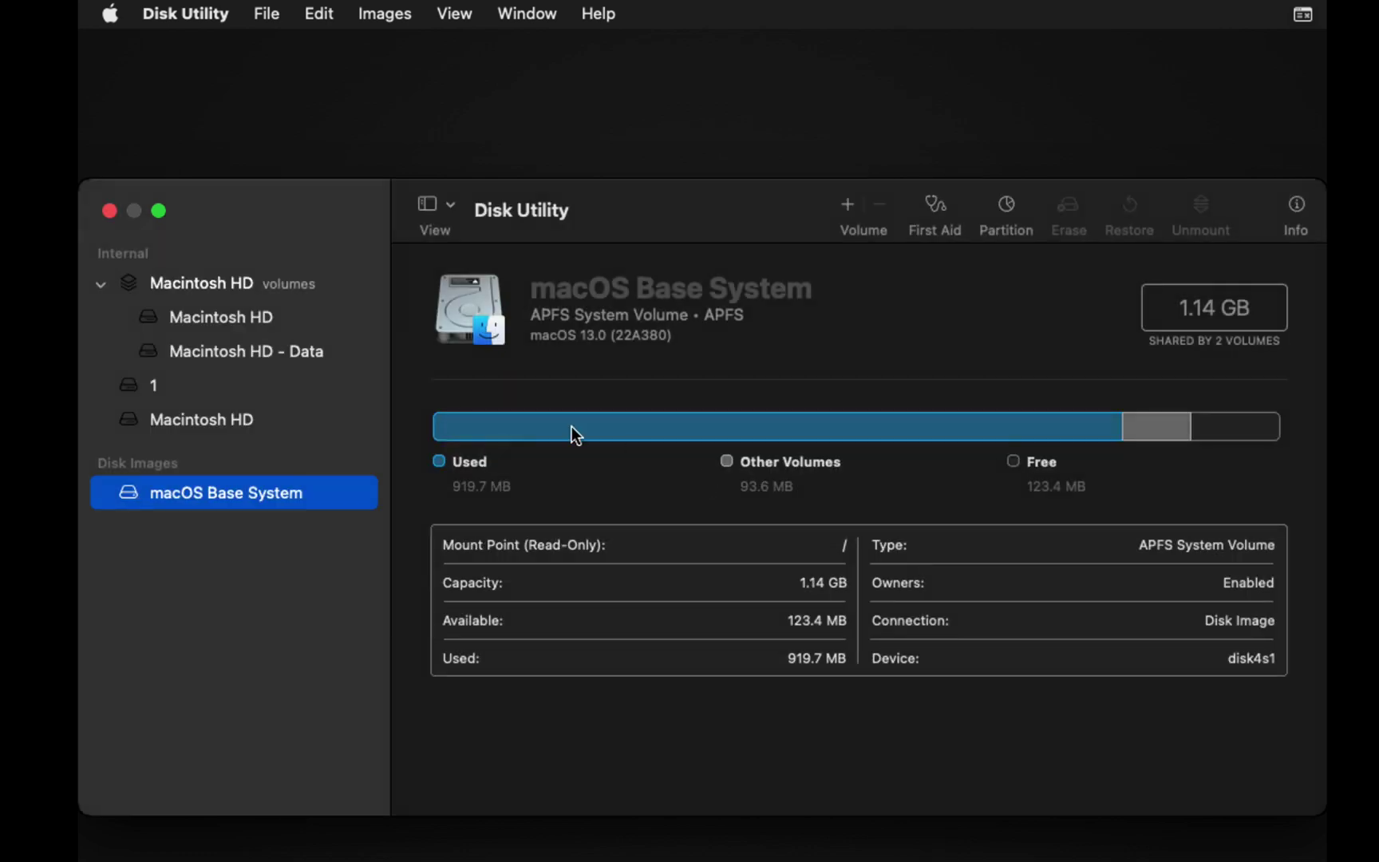
click(109, 210)
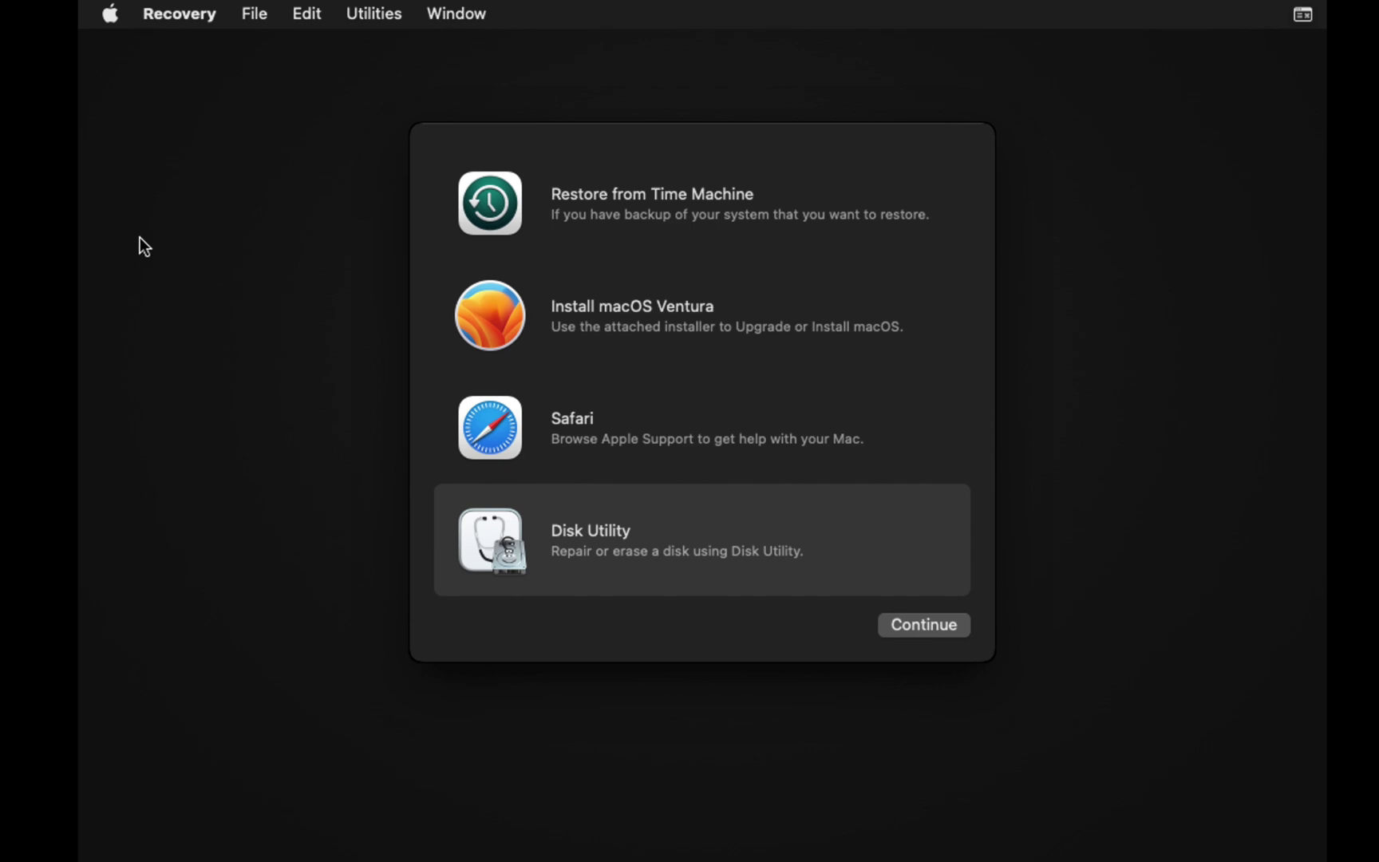
Step: Run the Install macOS Ventura installer, agree to the license, and install onto Macintosh HD
click(608, 319)
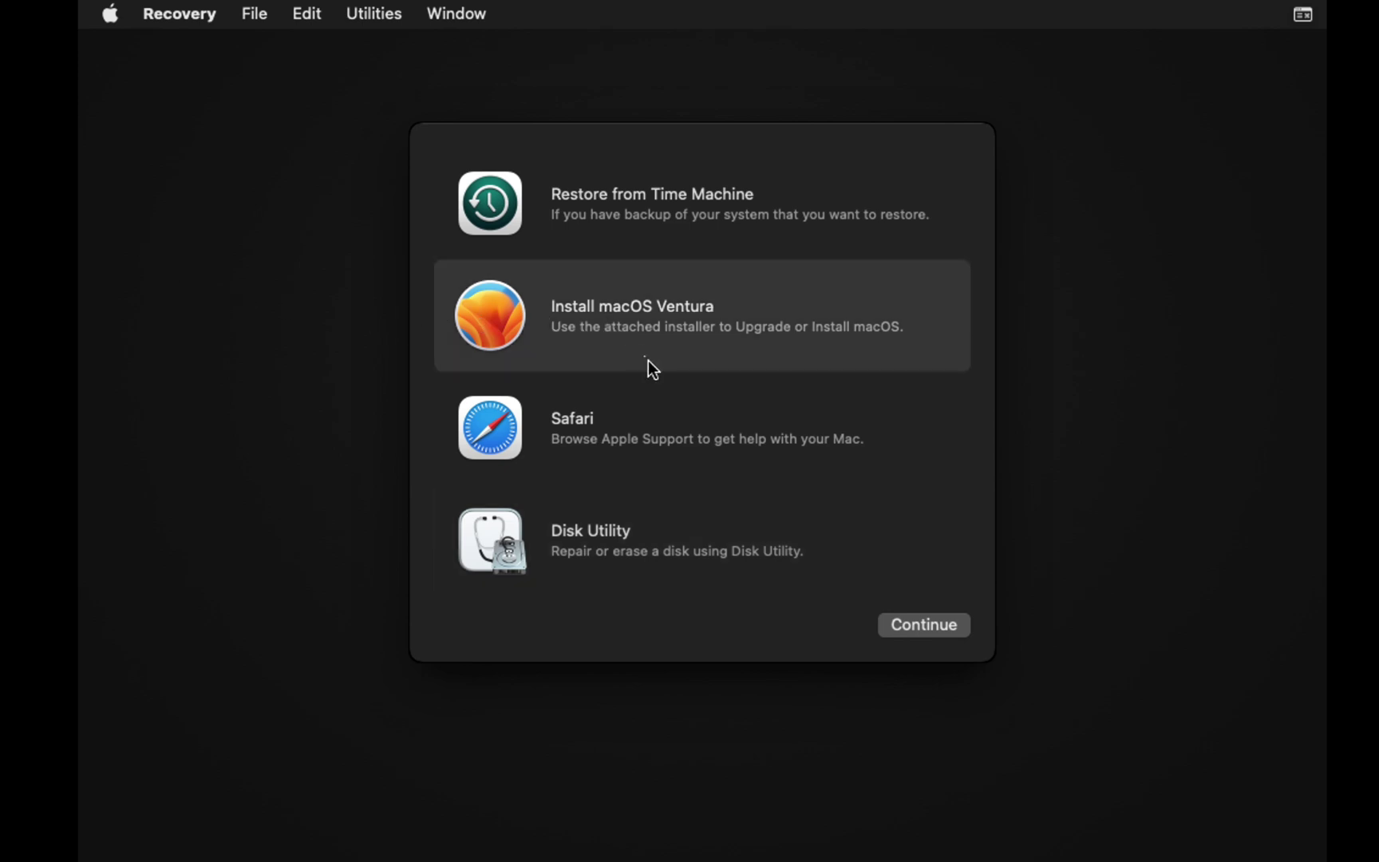
click(926, 619)
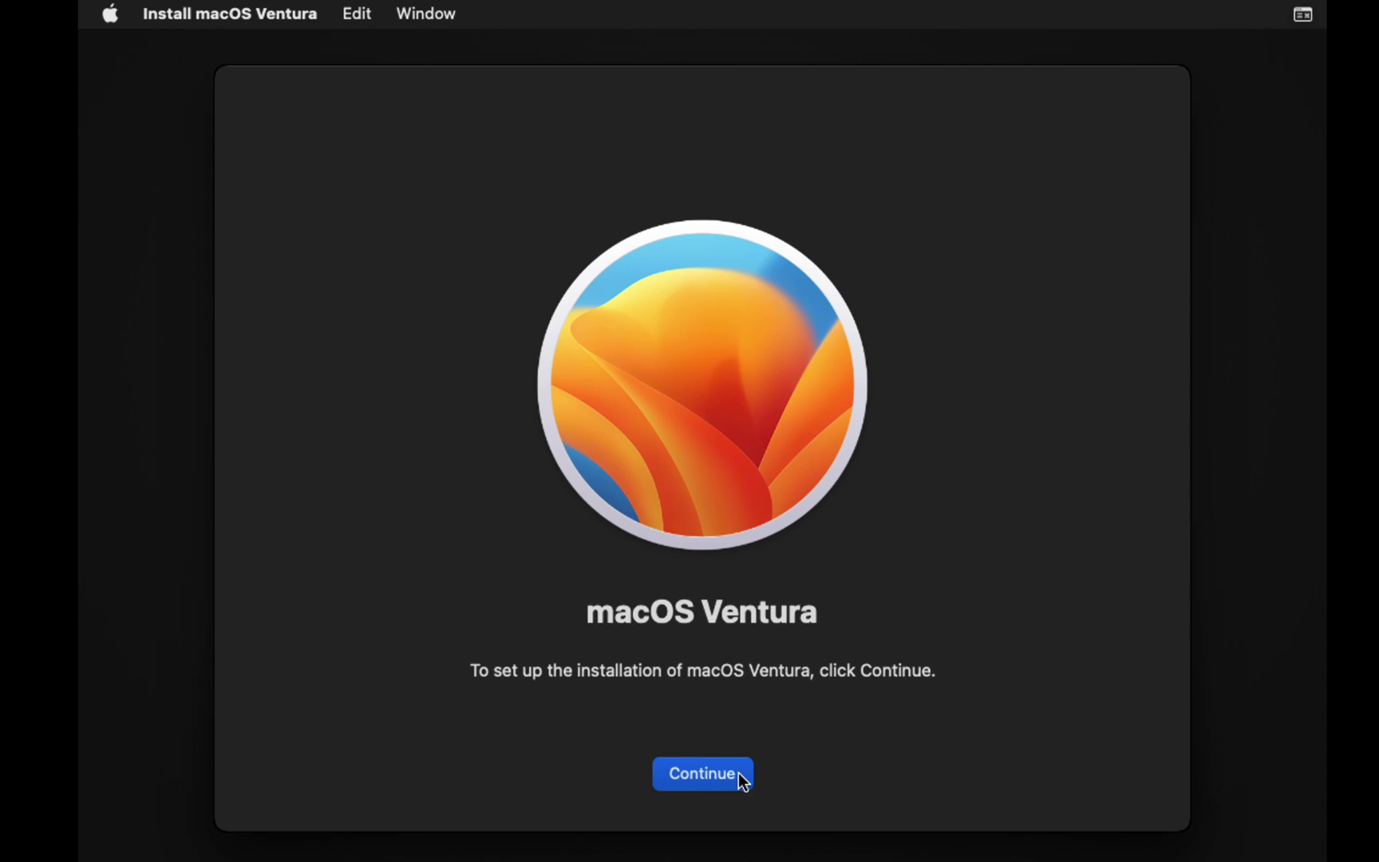
click(742, 781)
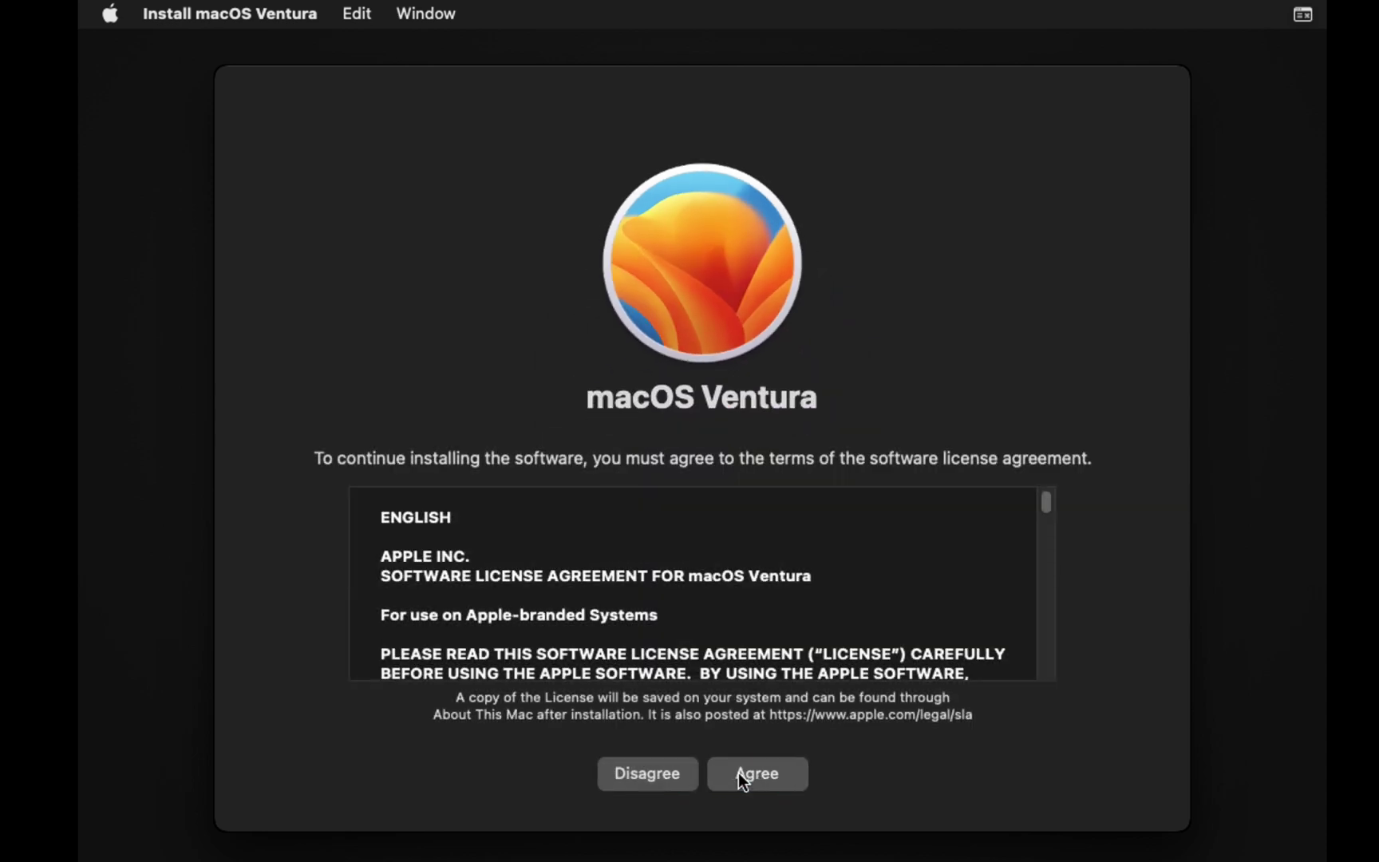
click(763, 779)
click(798, 549)
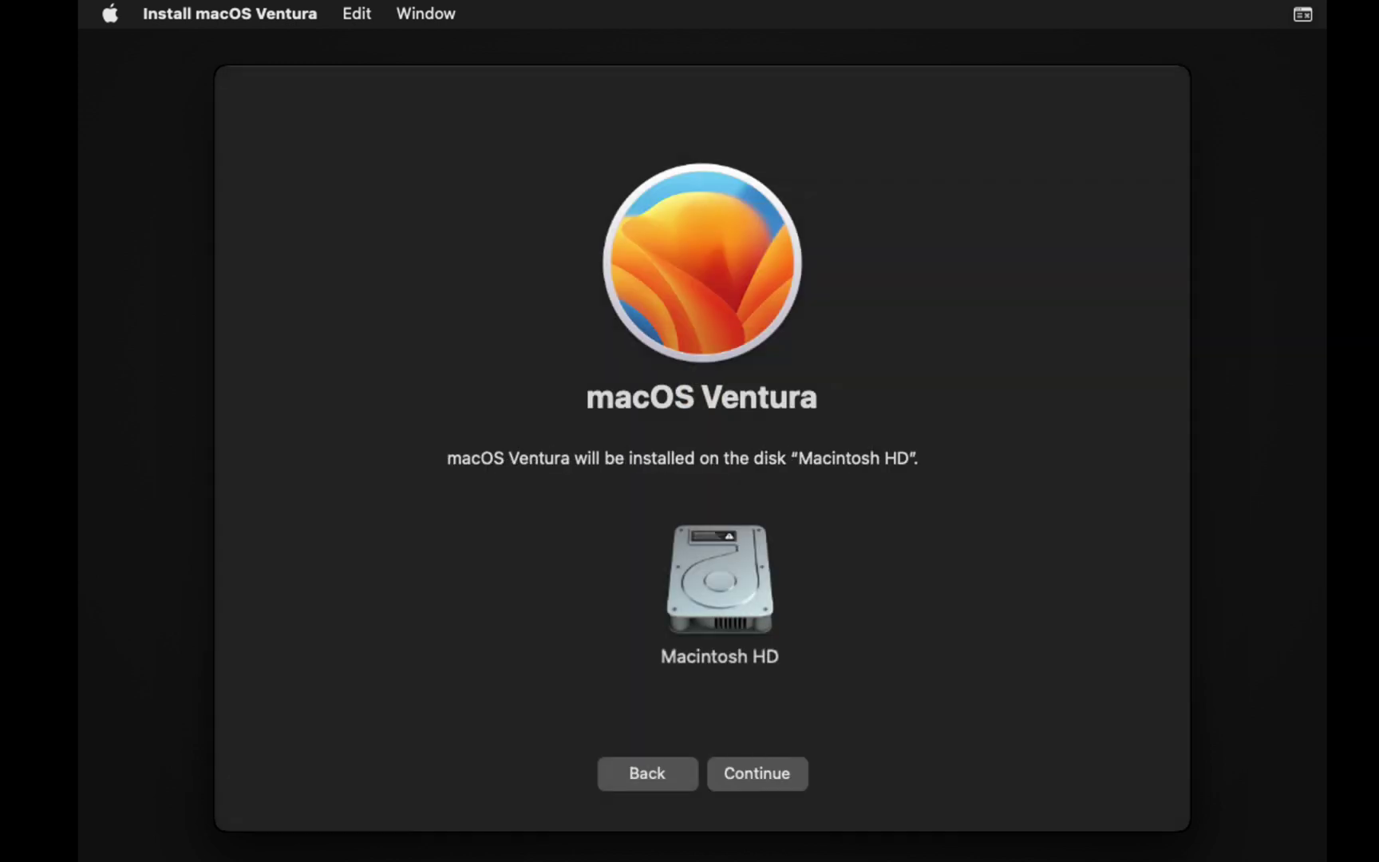
click(758, 768)
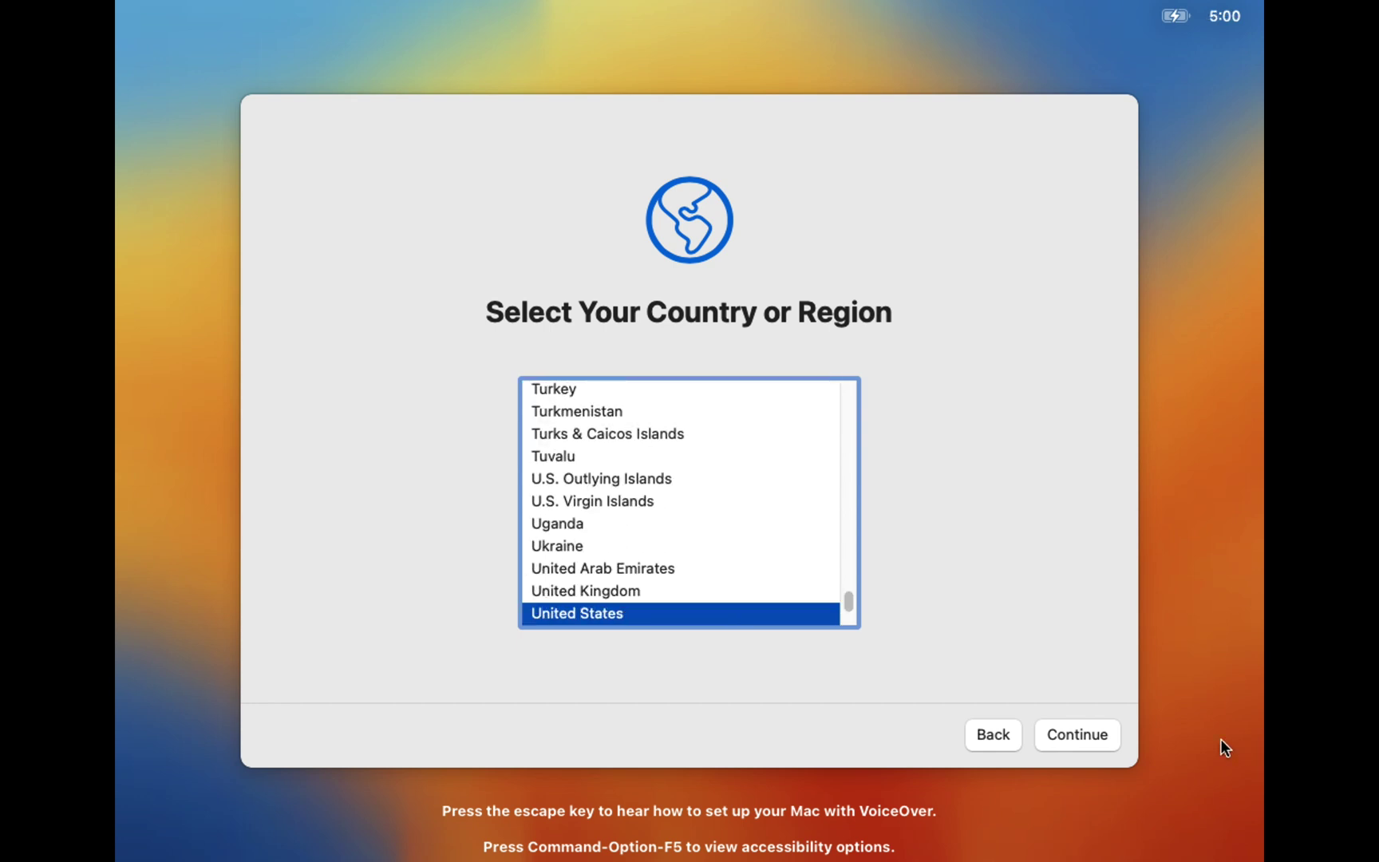
Step: Accept United States and the default languages, and skip accessibility and the privacy notice
click(1070, 726)
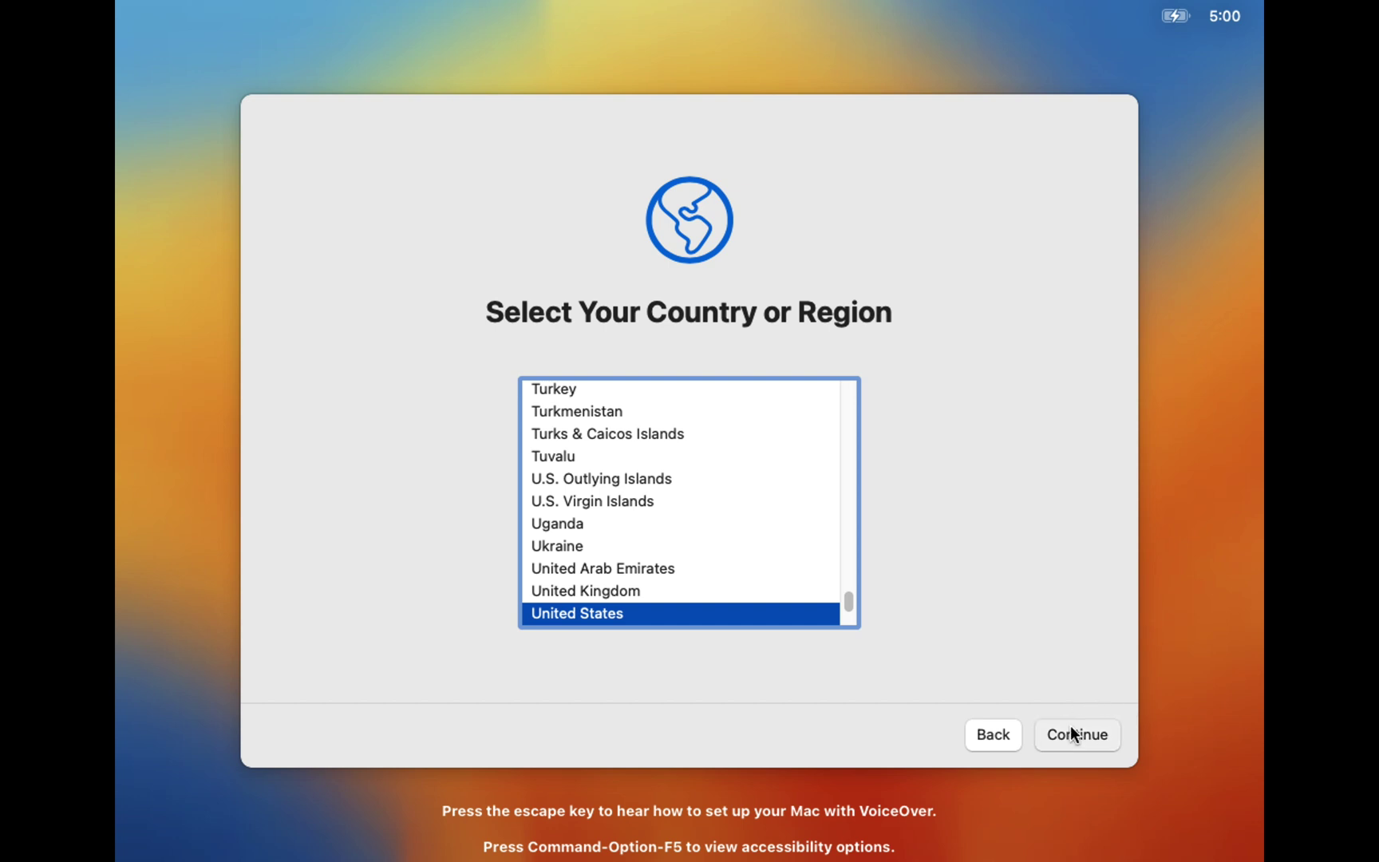
click(1070, 726)
click(1070, 725)
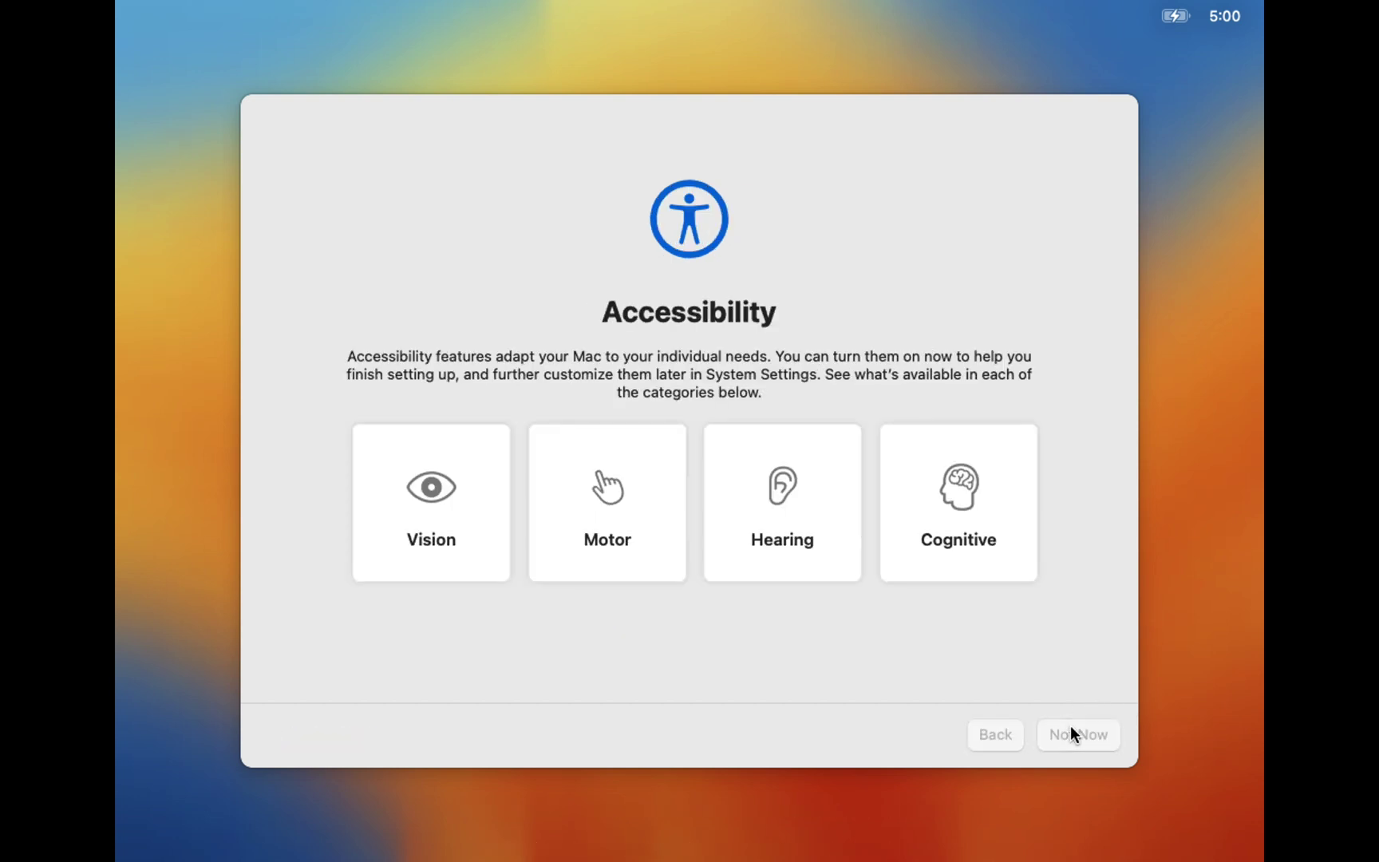
click(1070, 726)
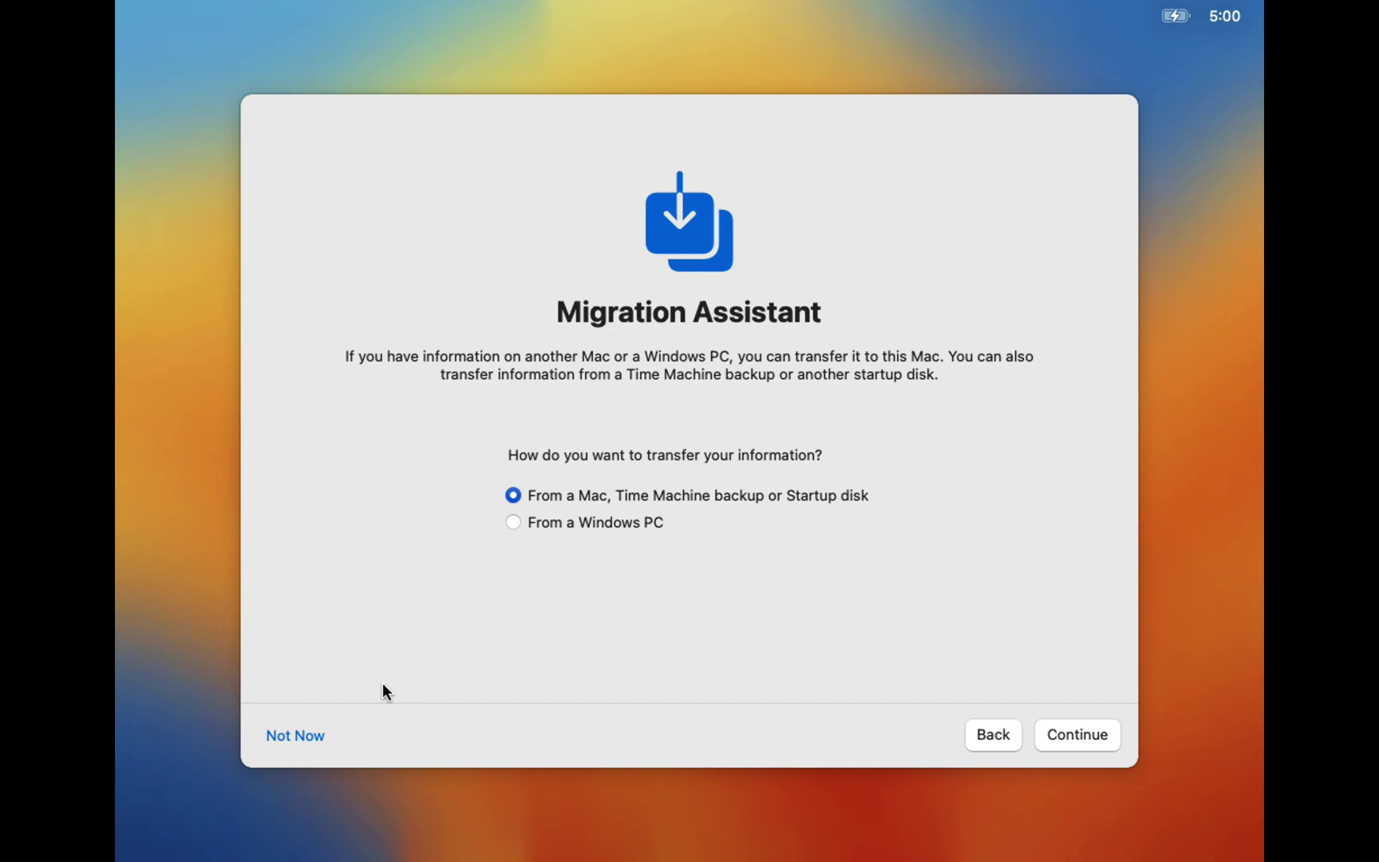
Step: Skip data migration and Apple ID sign-in, then agree to the macOS license
click(316, 736)
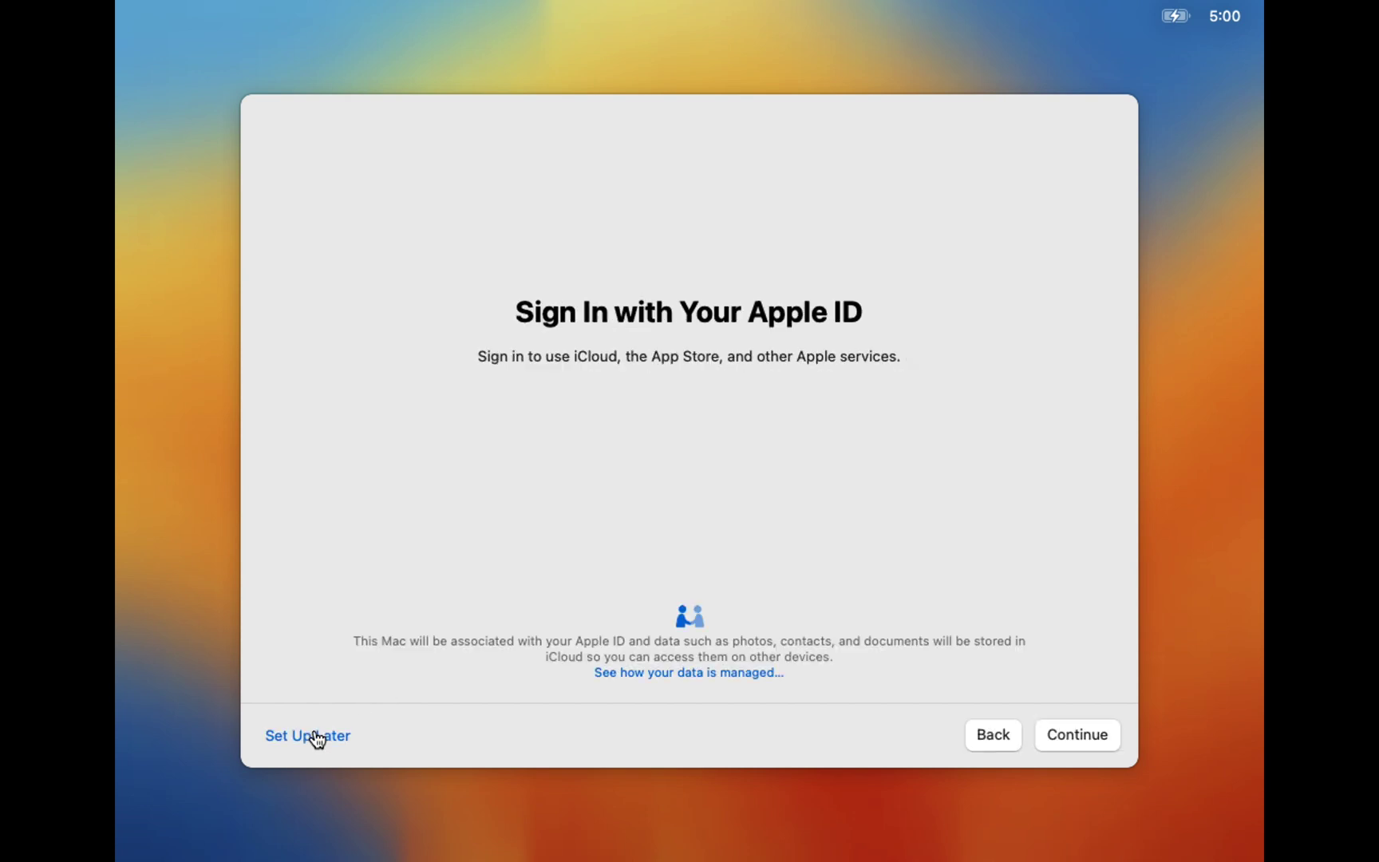
click(303, 735)
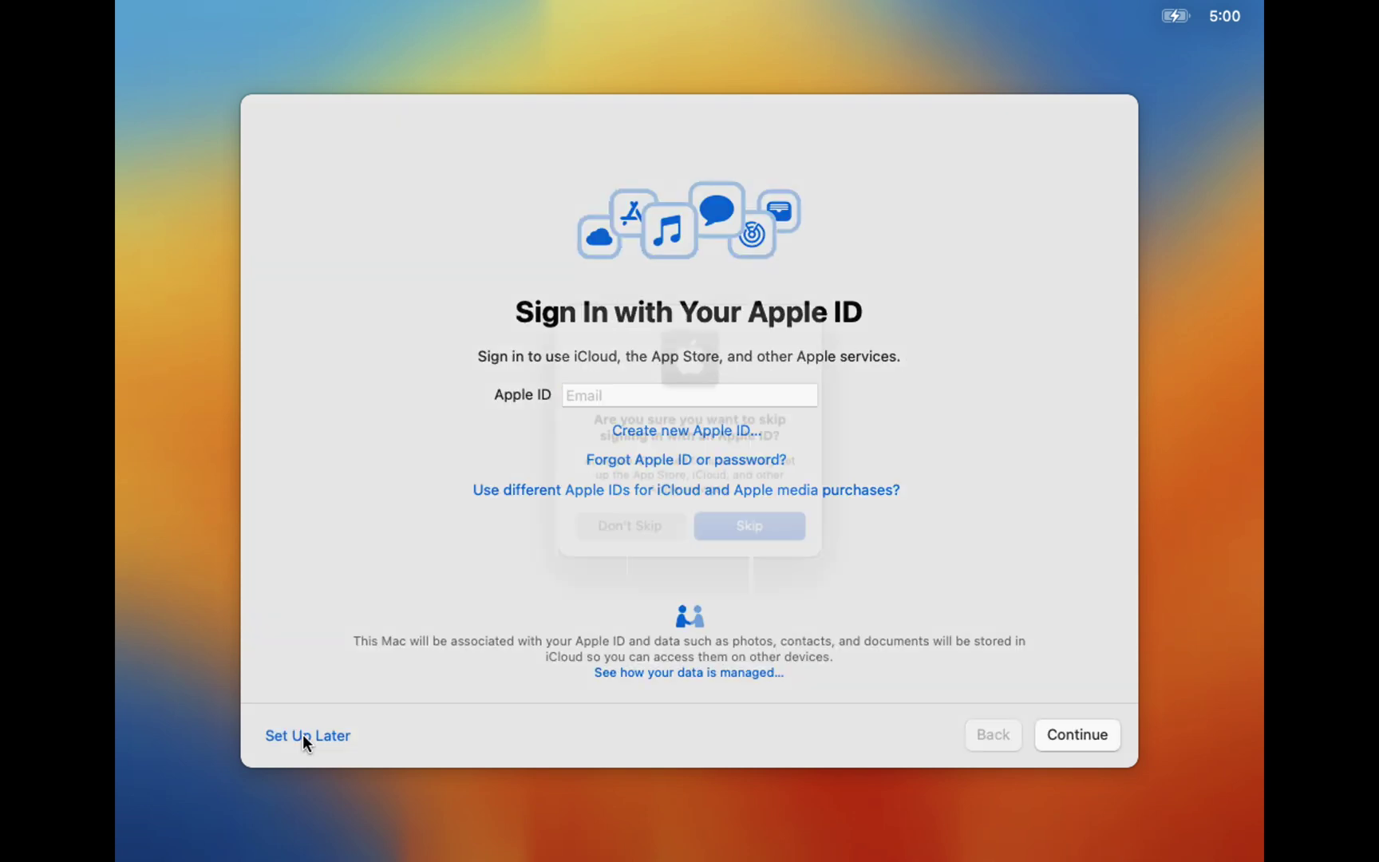
click(729, 539)
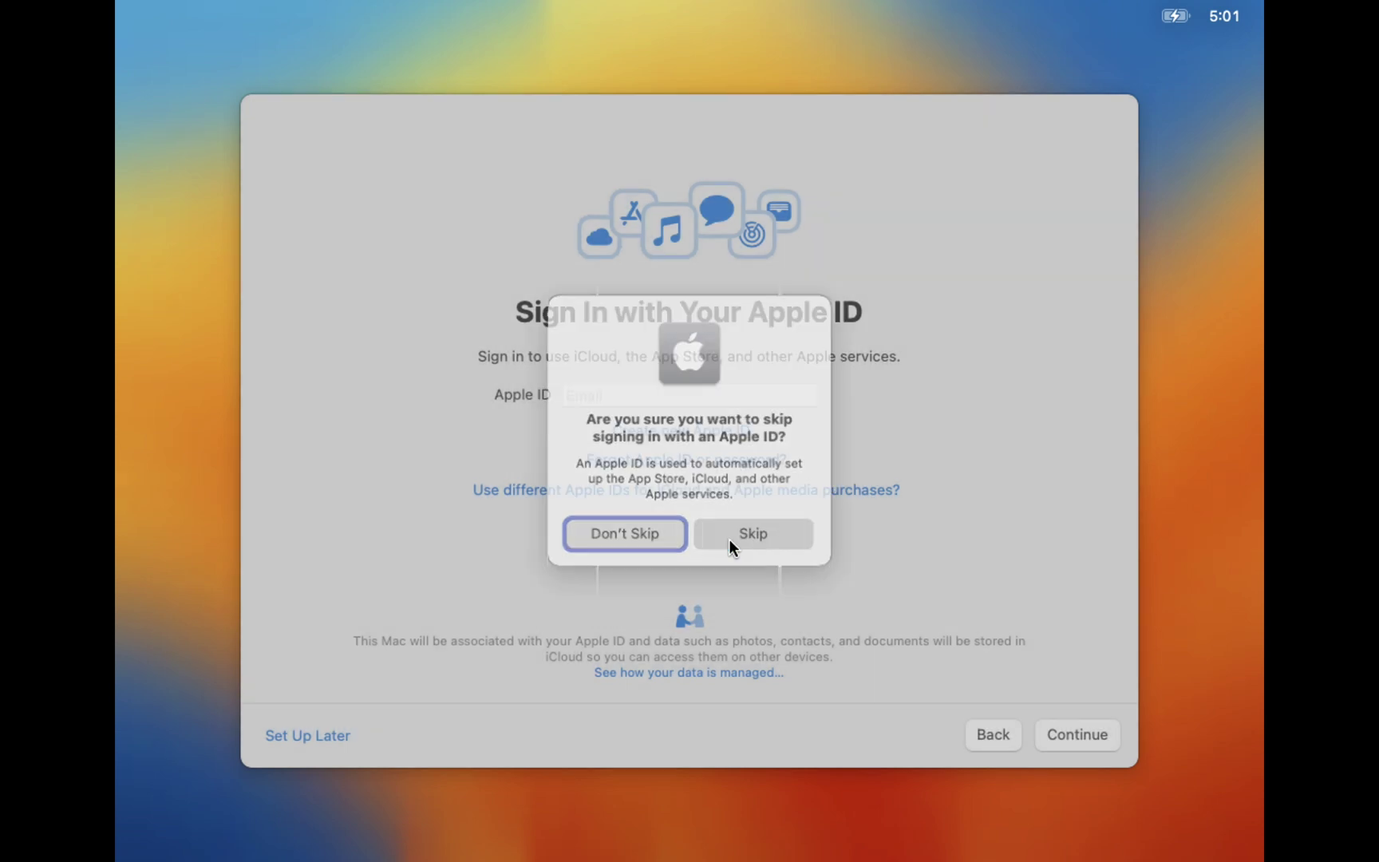
click(1074, 732)
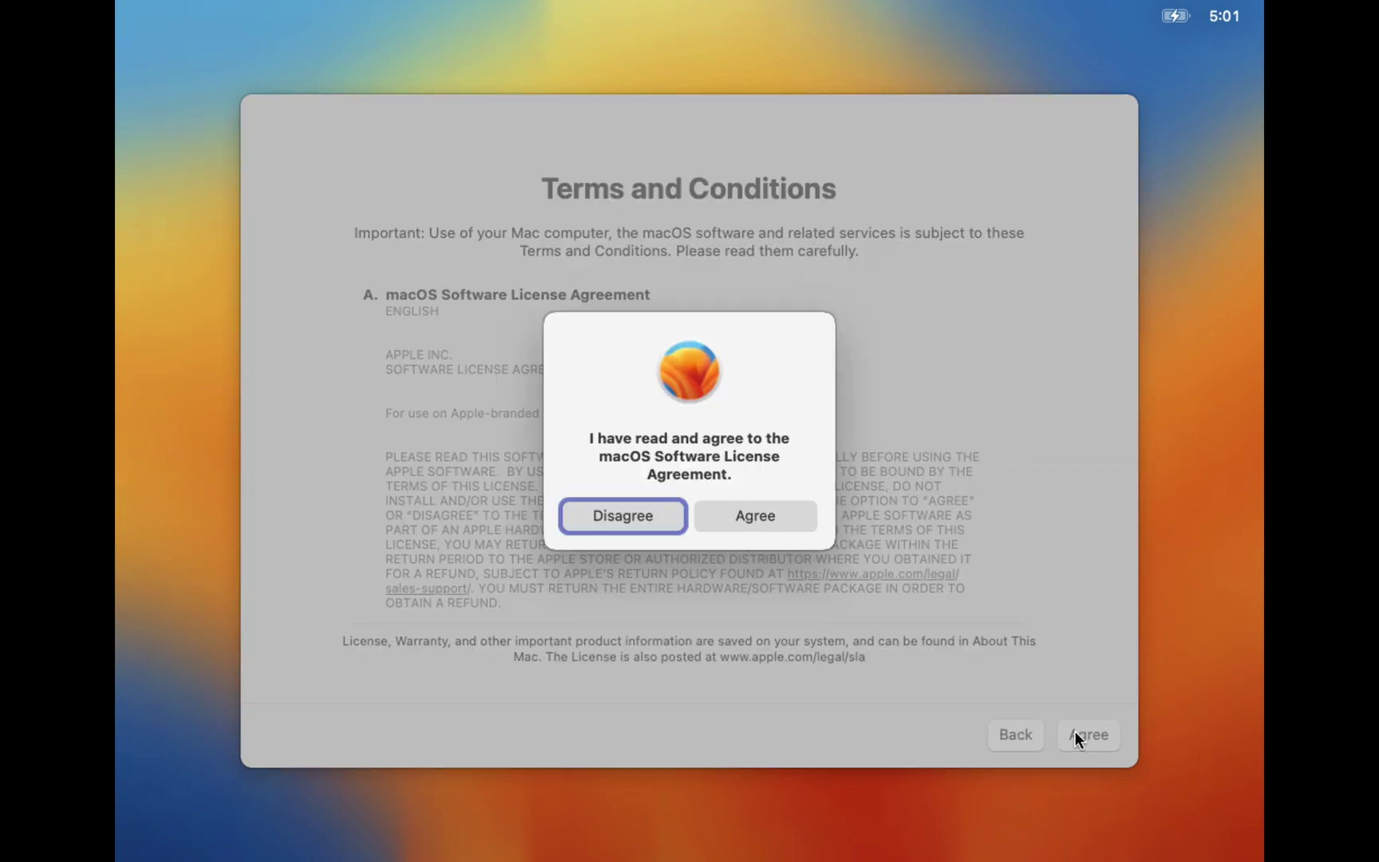
click(797, 520)
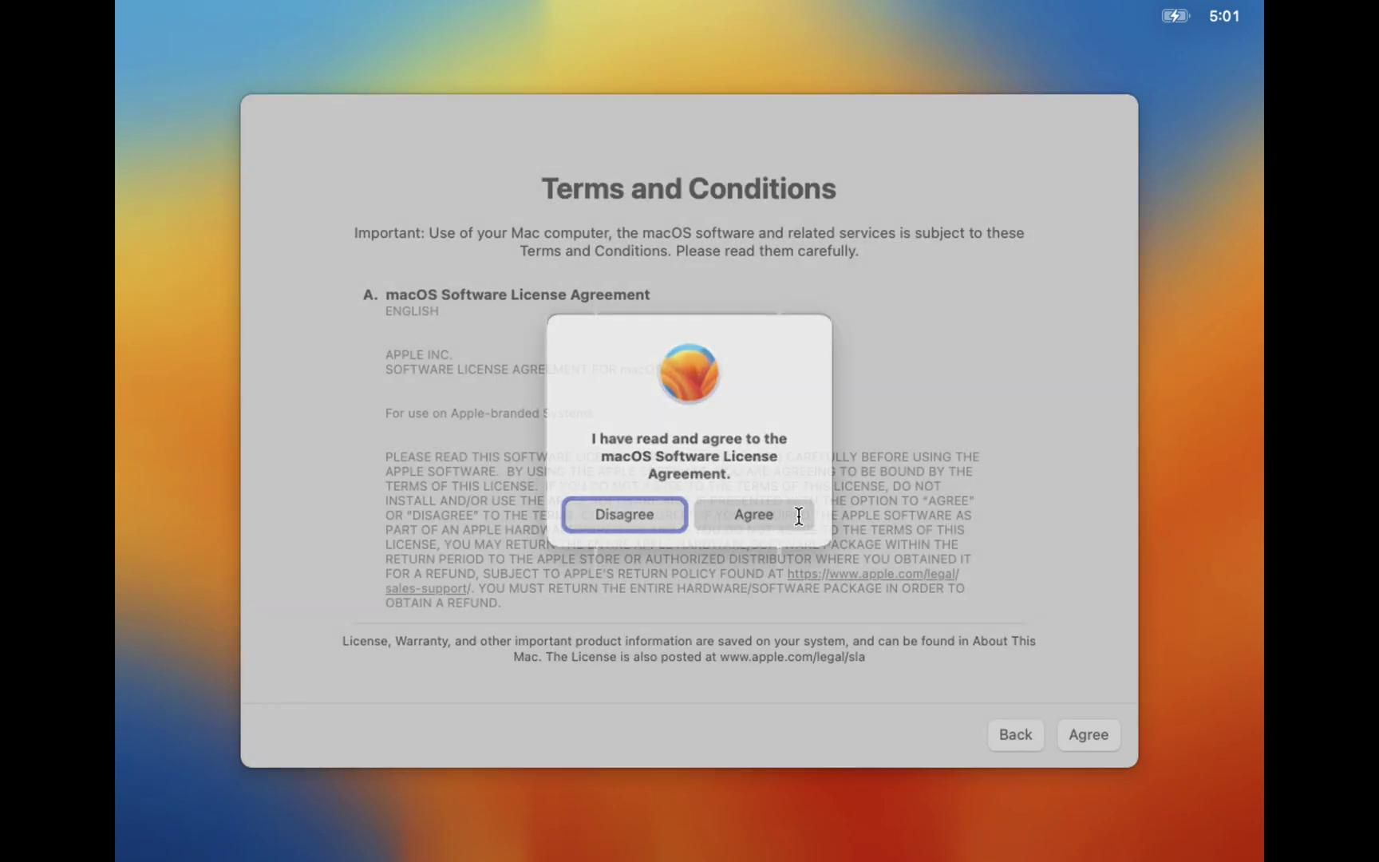
Step: Create the computer account with the full name and a verified password
text(Mz Learning)
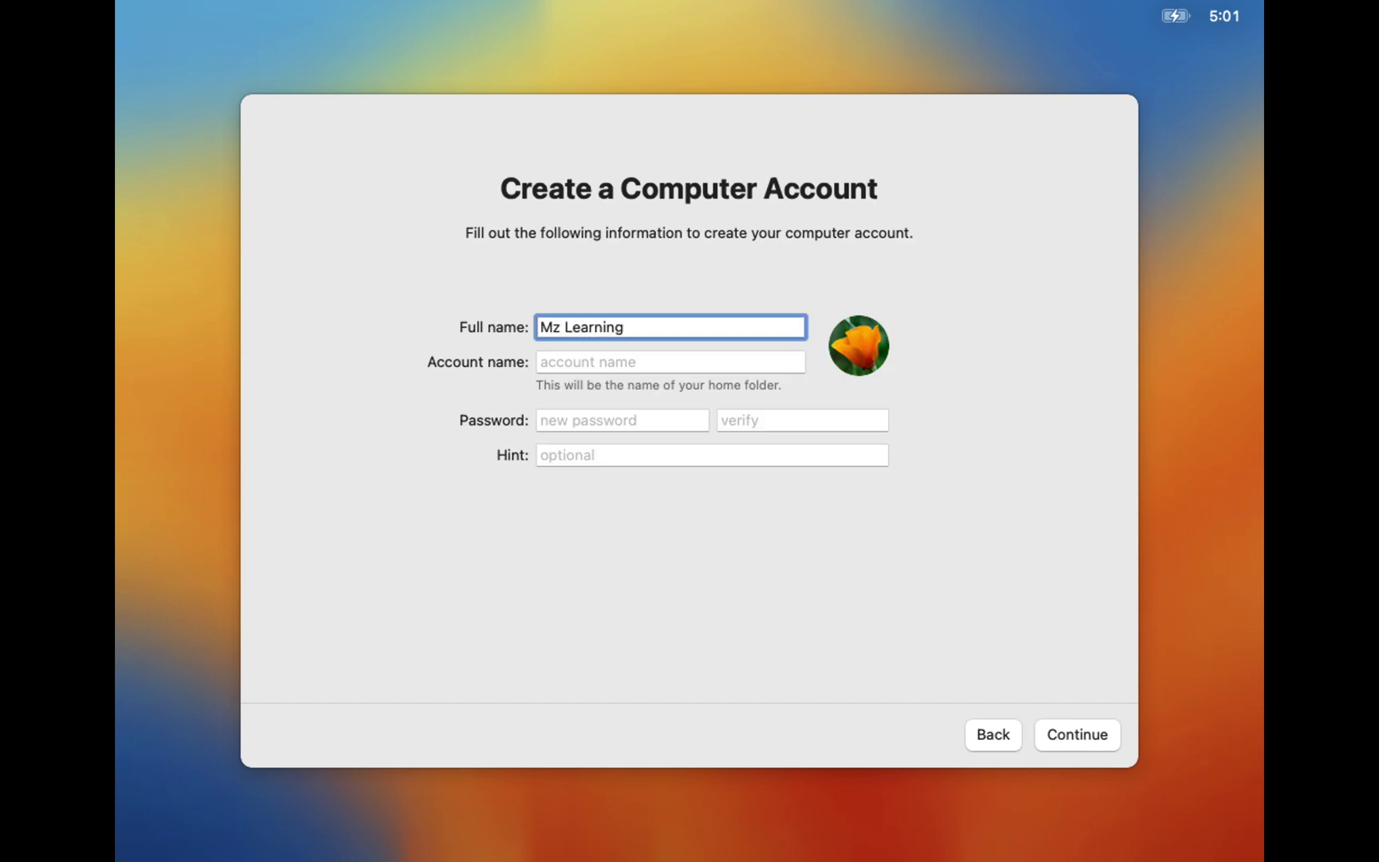
key(Tab)
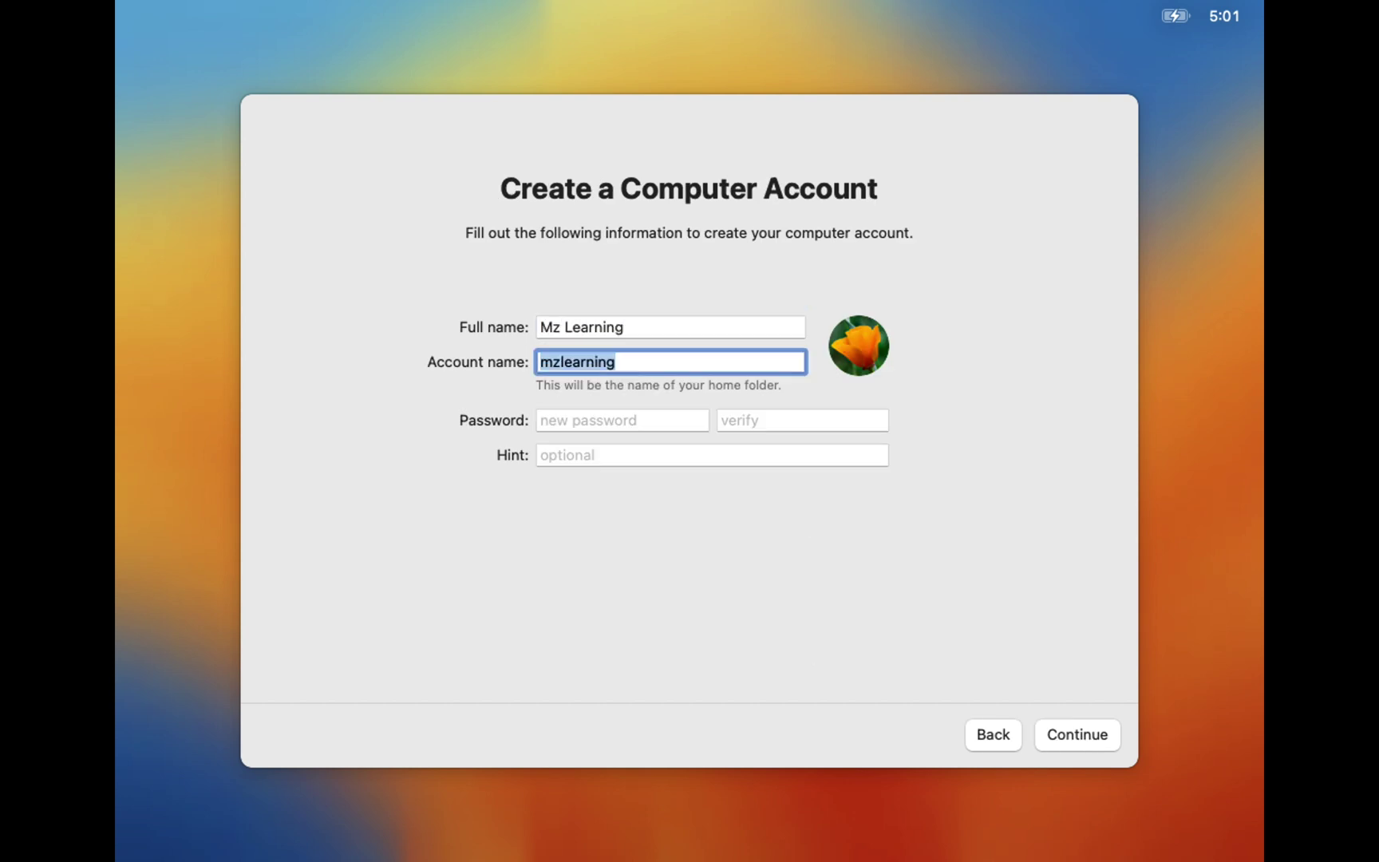
key(Tab)
text(••••••)
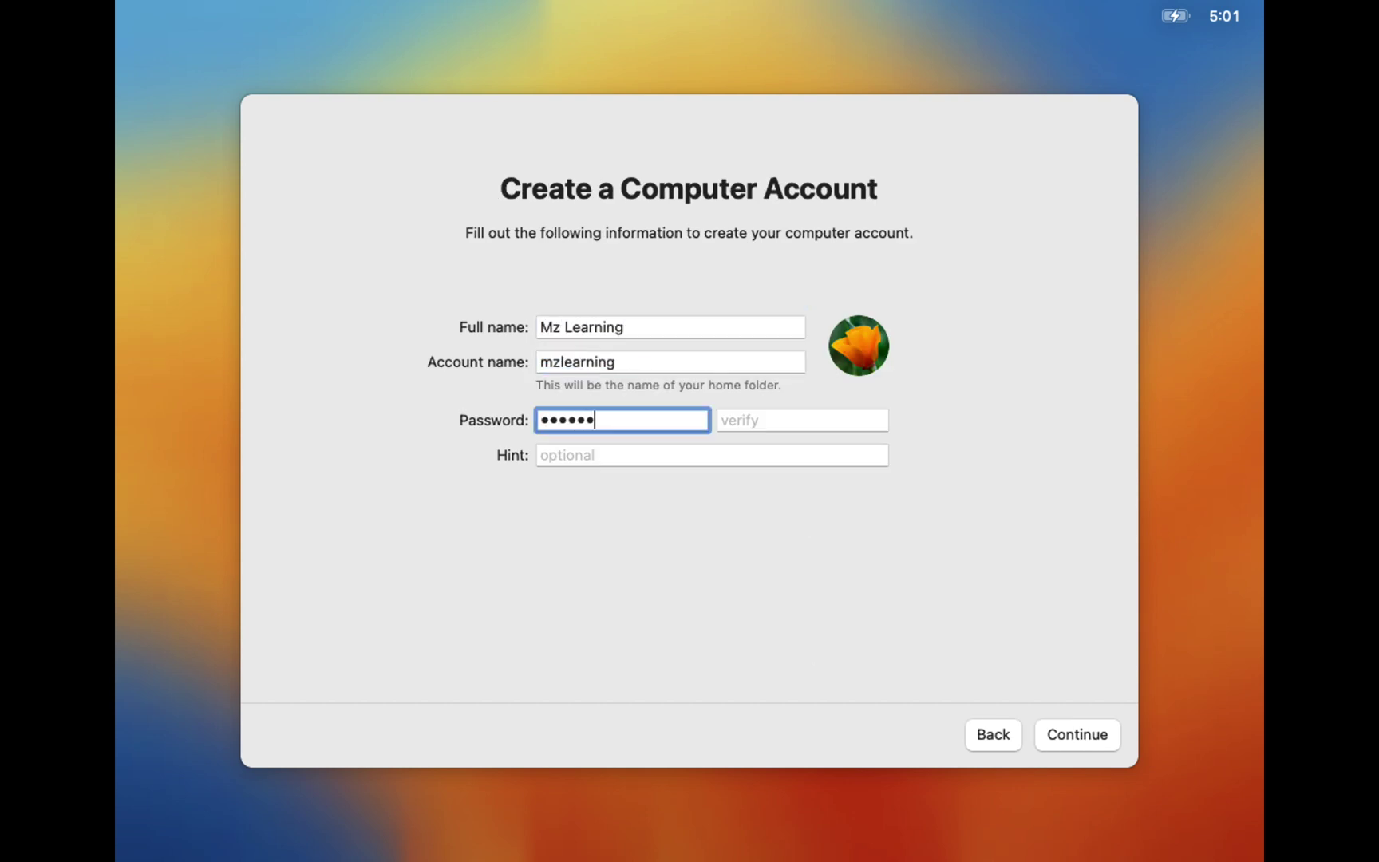
key(Tab)
text(••••••)
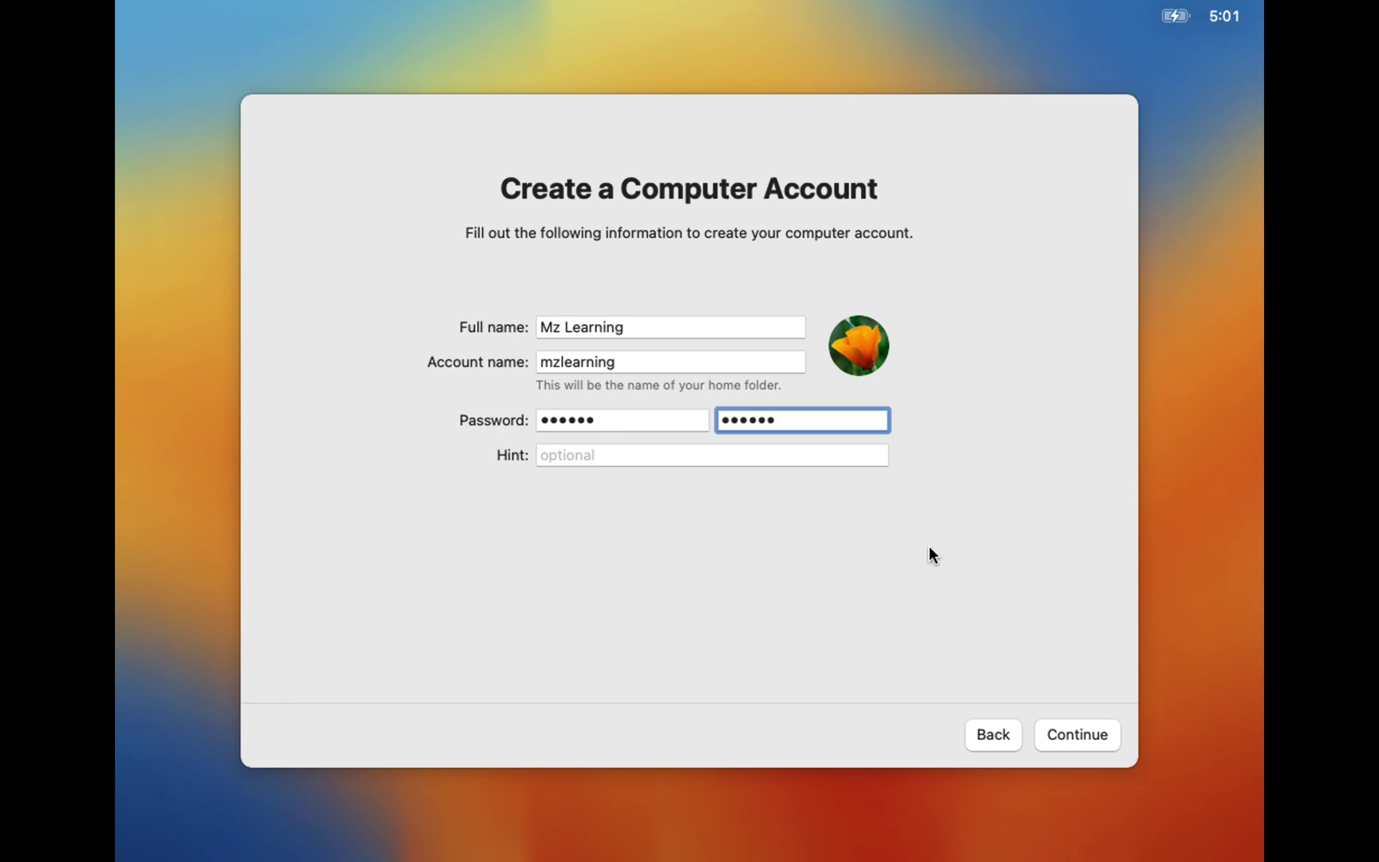
click(1079, 744)
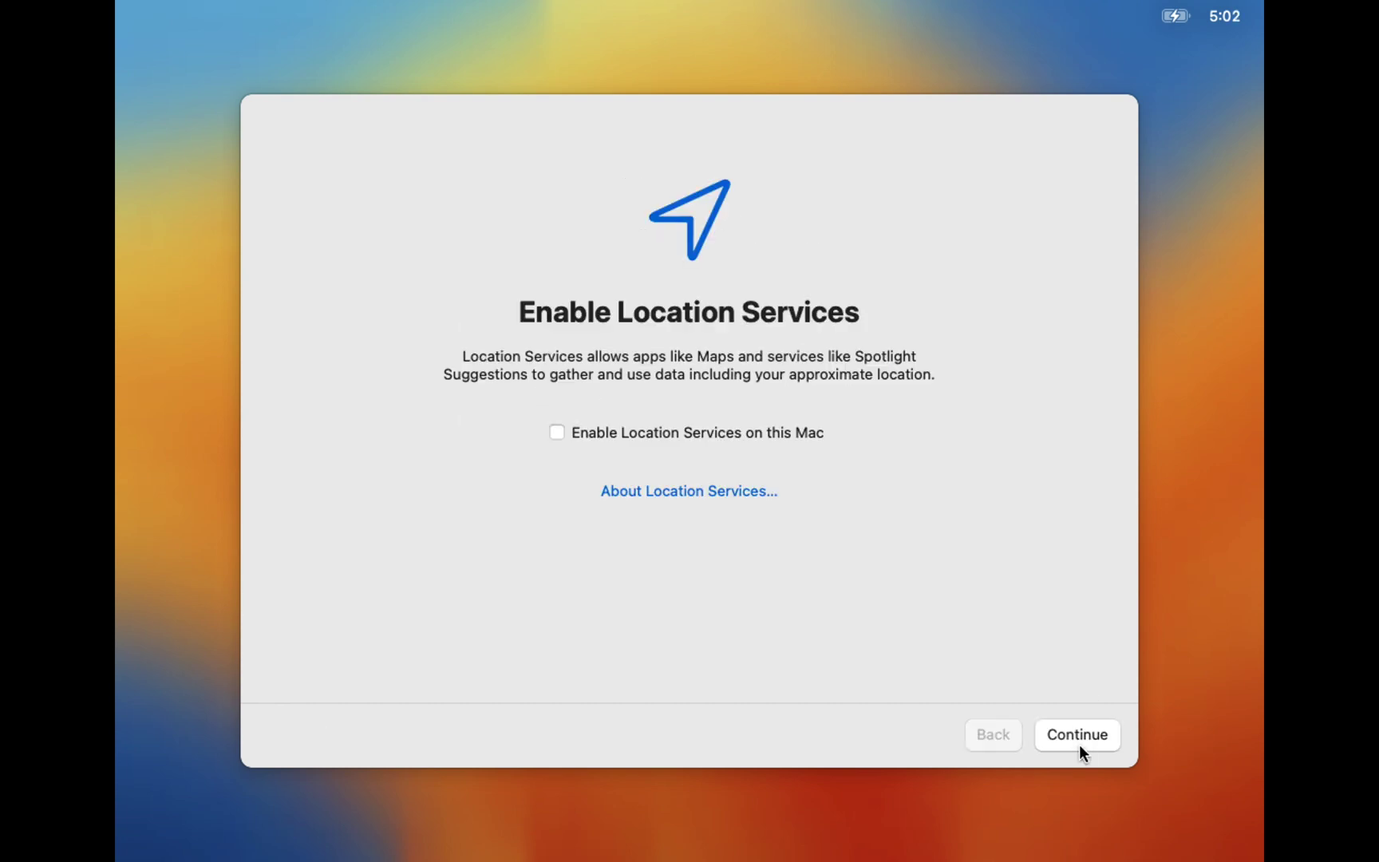
Step: Decline Location Services, keep the suggested time zone, and skip analytics and Screen Time
click(1078, 736)
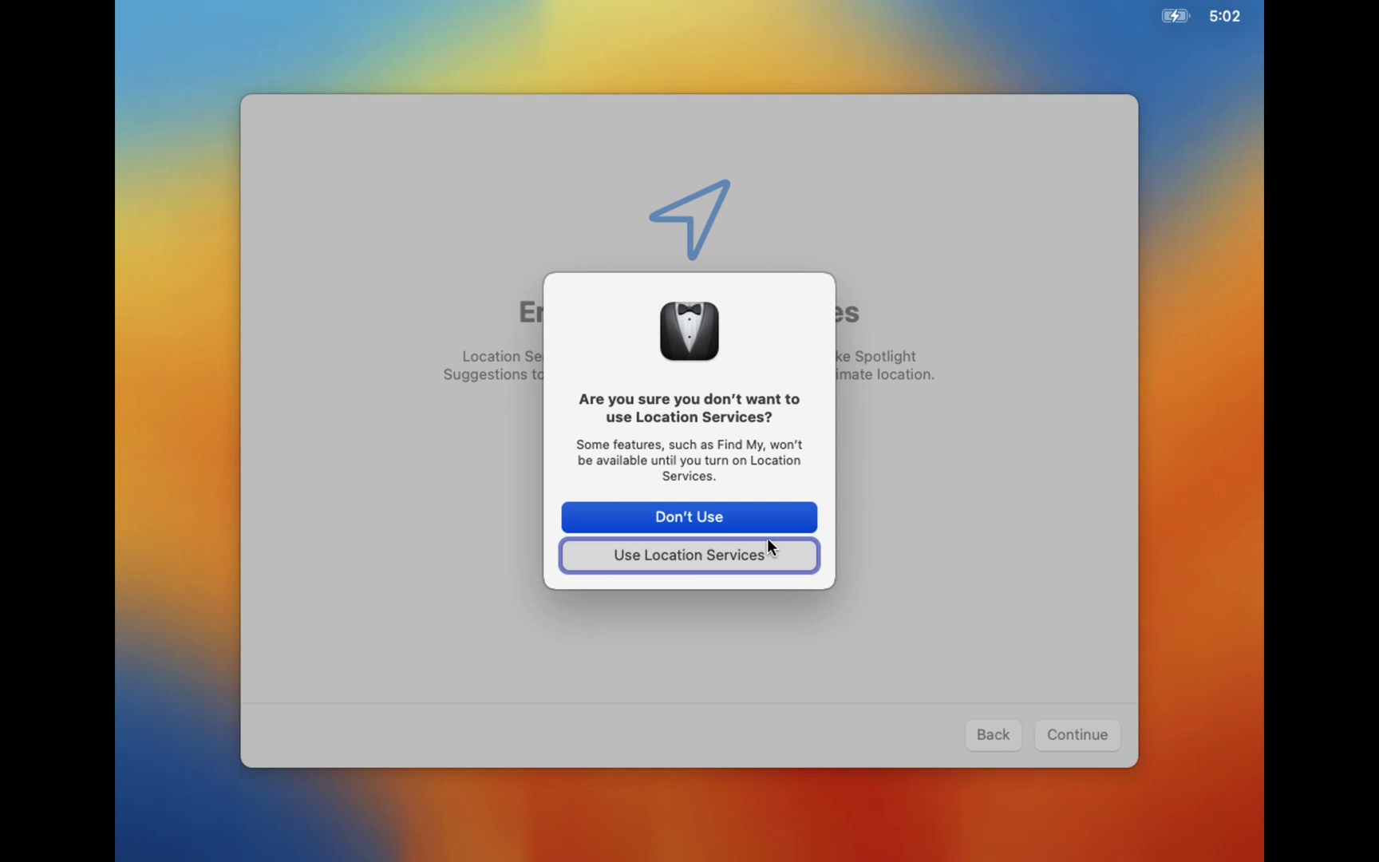
click(751, 523)
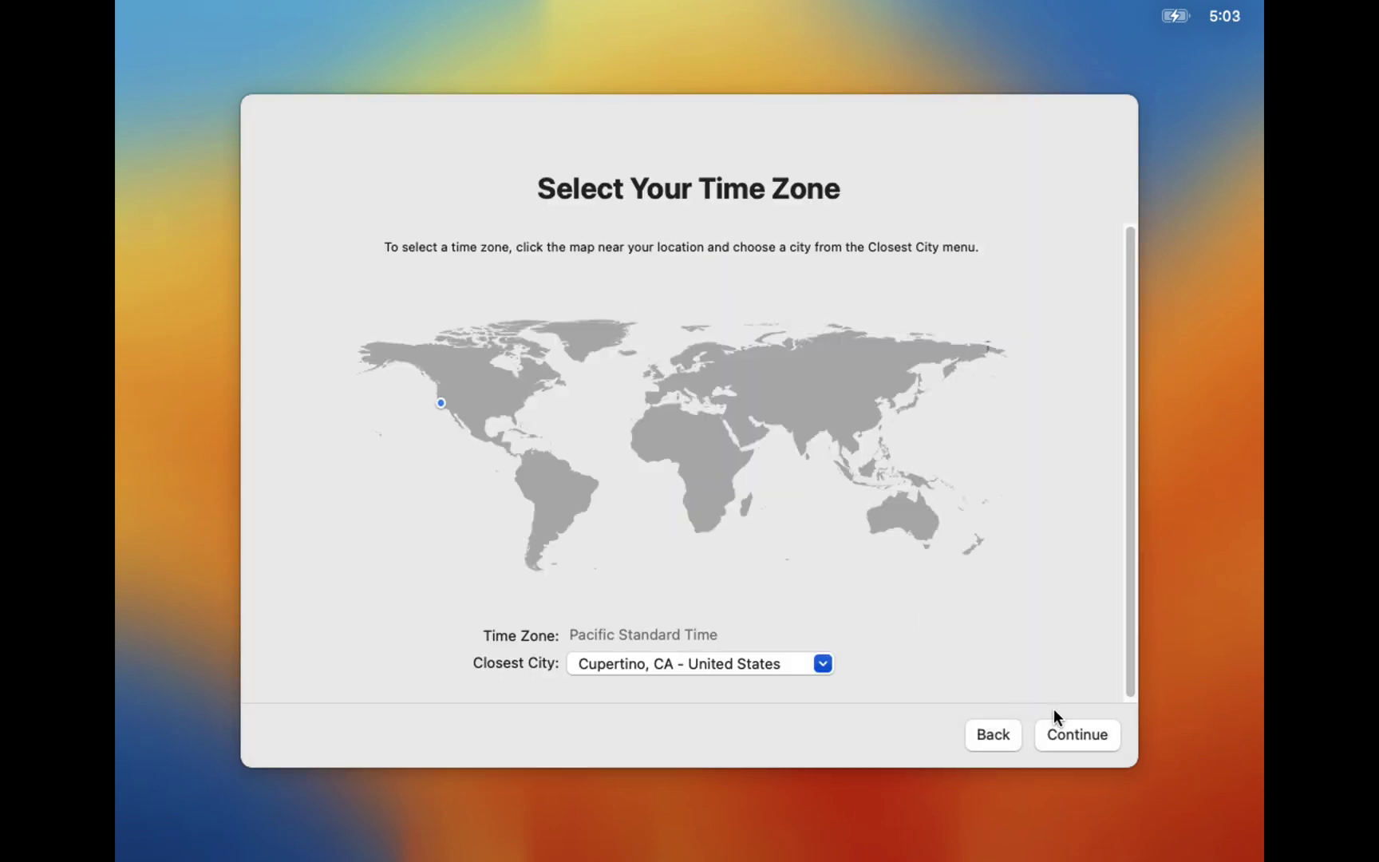
click(1063, 729)
click(1062, 729)
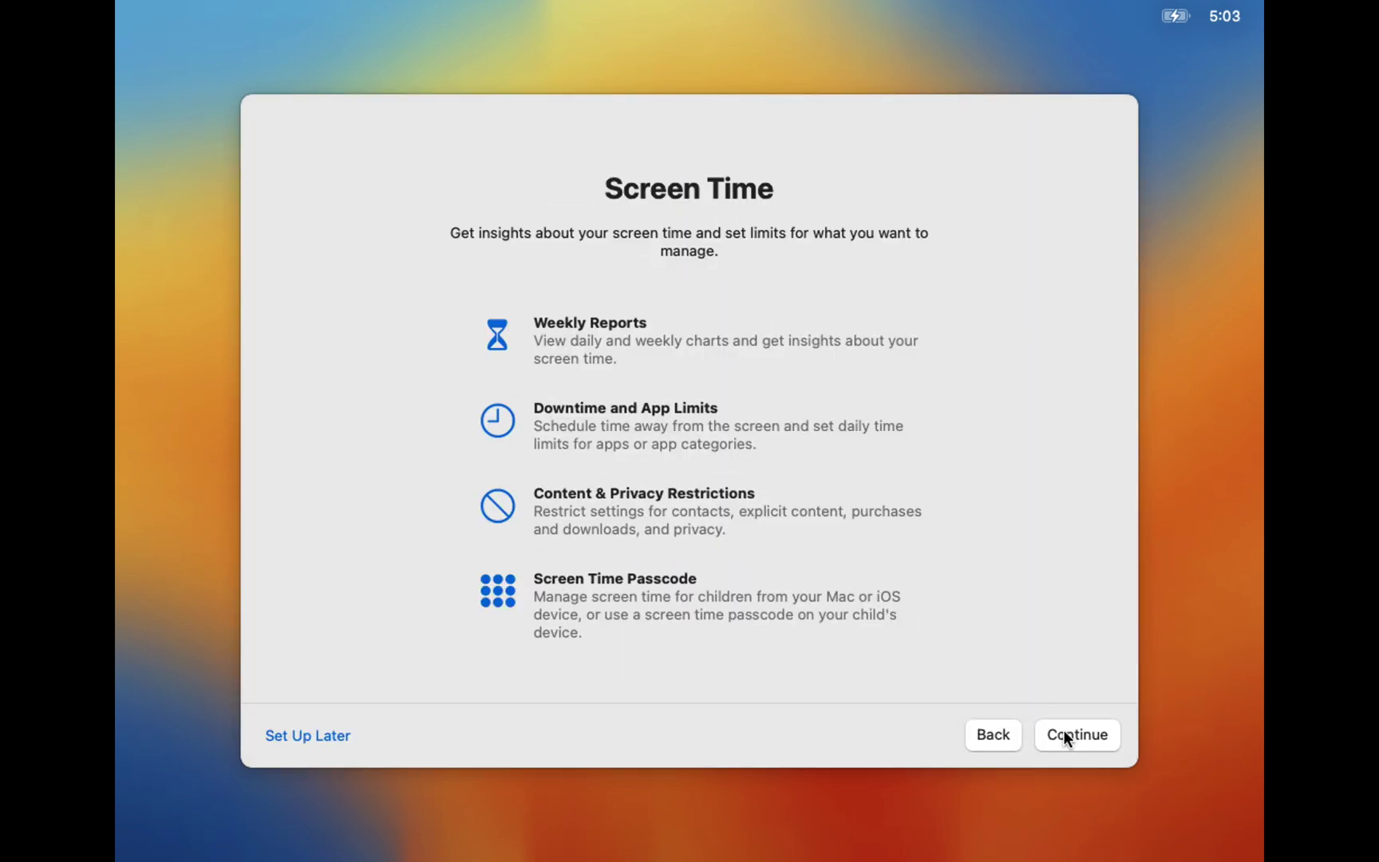
click(1063, 729)
Step: Turn off Ask Siri and finish setup with the Auto appearance
click(674, 437)
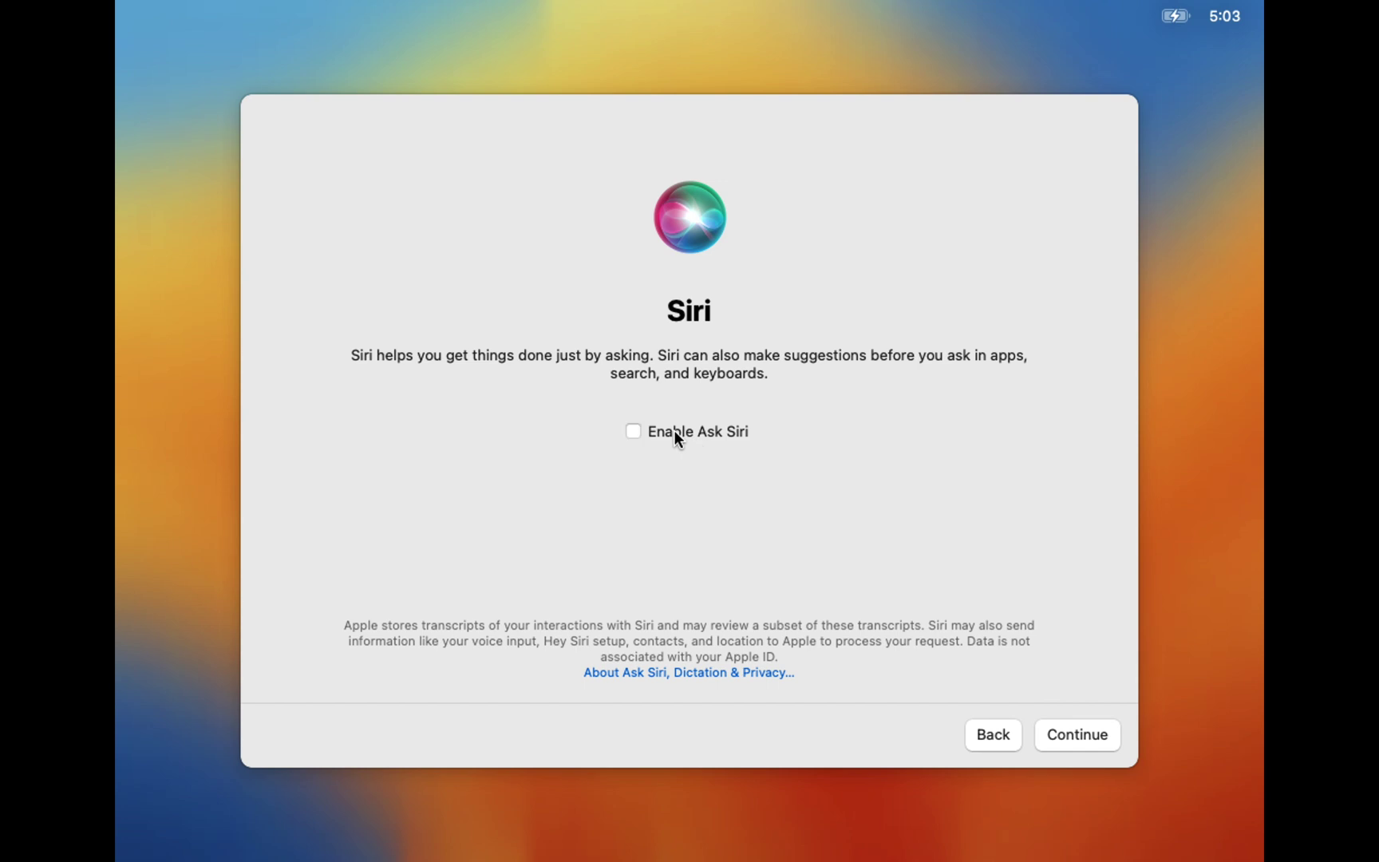
click(1057, 728)
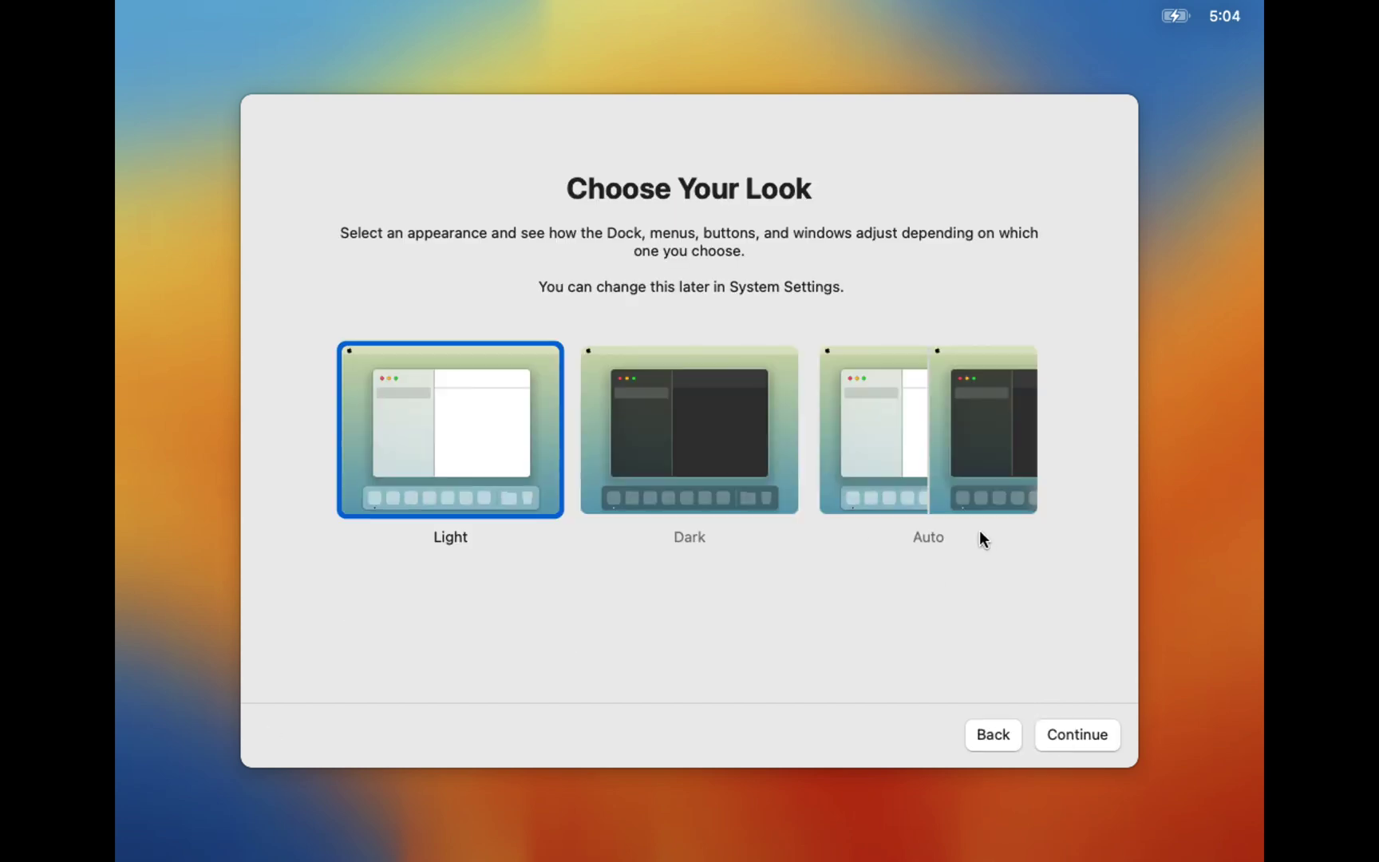
click(962, 486)
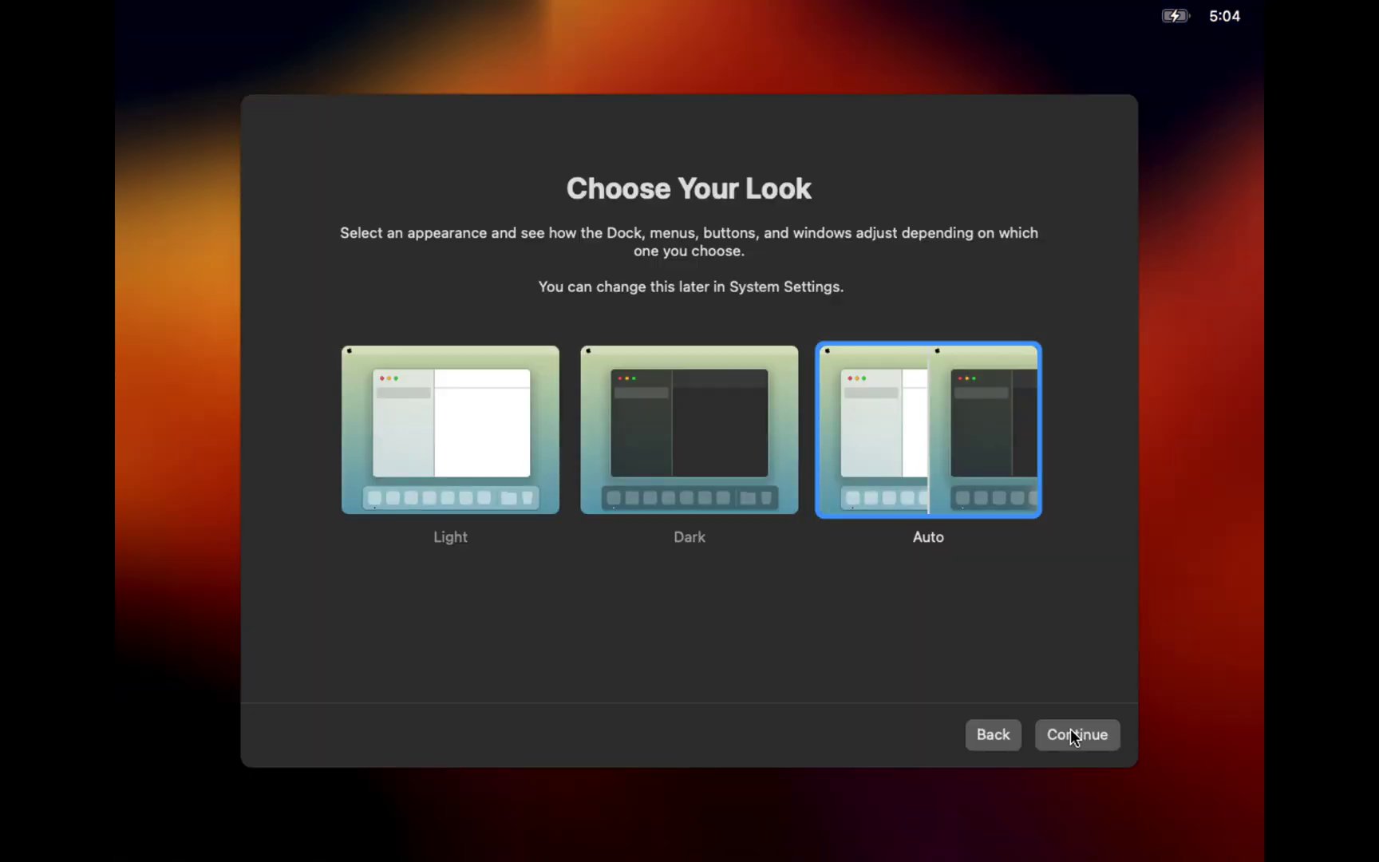
click(1070, 728)
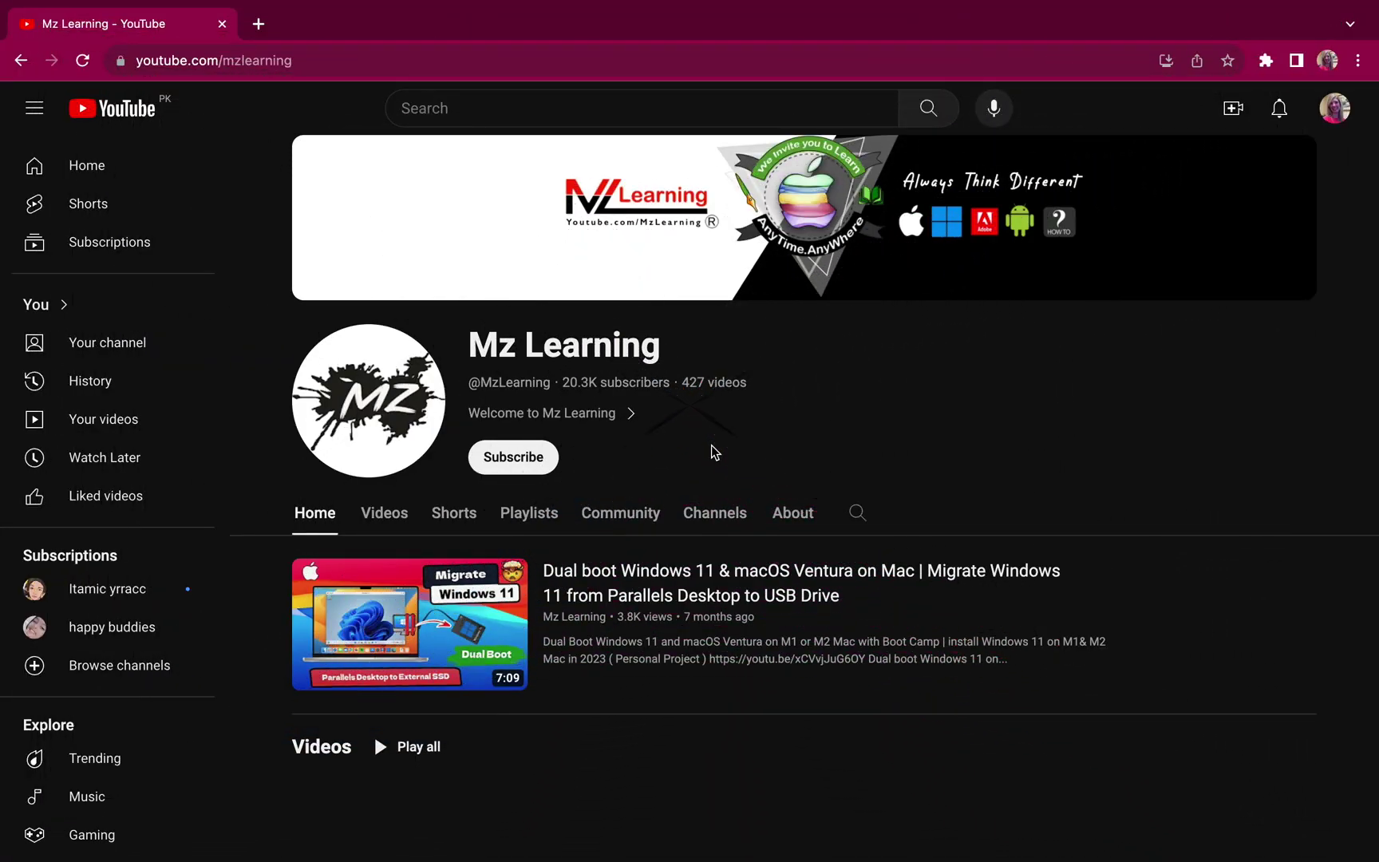
Step: Subscribe to the channel and set its notification bell to All
click(525, 463)
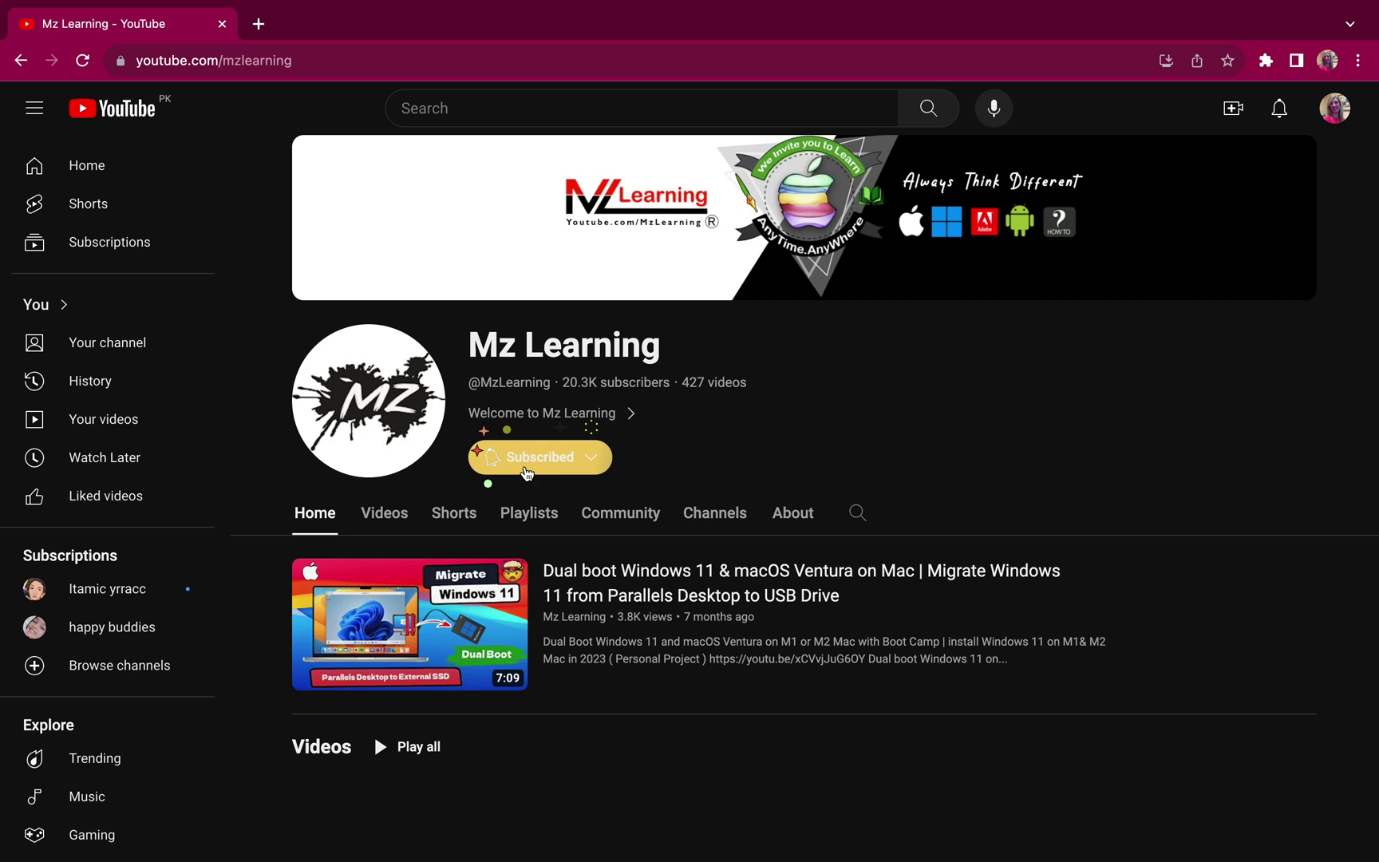
click(517, 466)
click(499, 499)
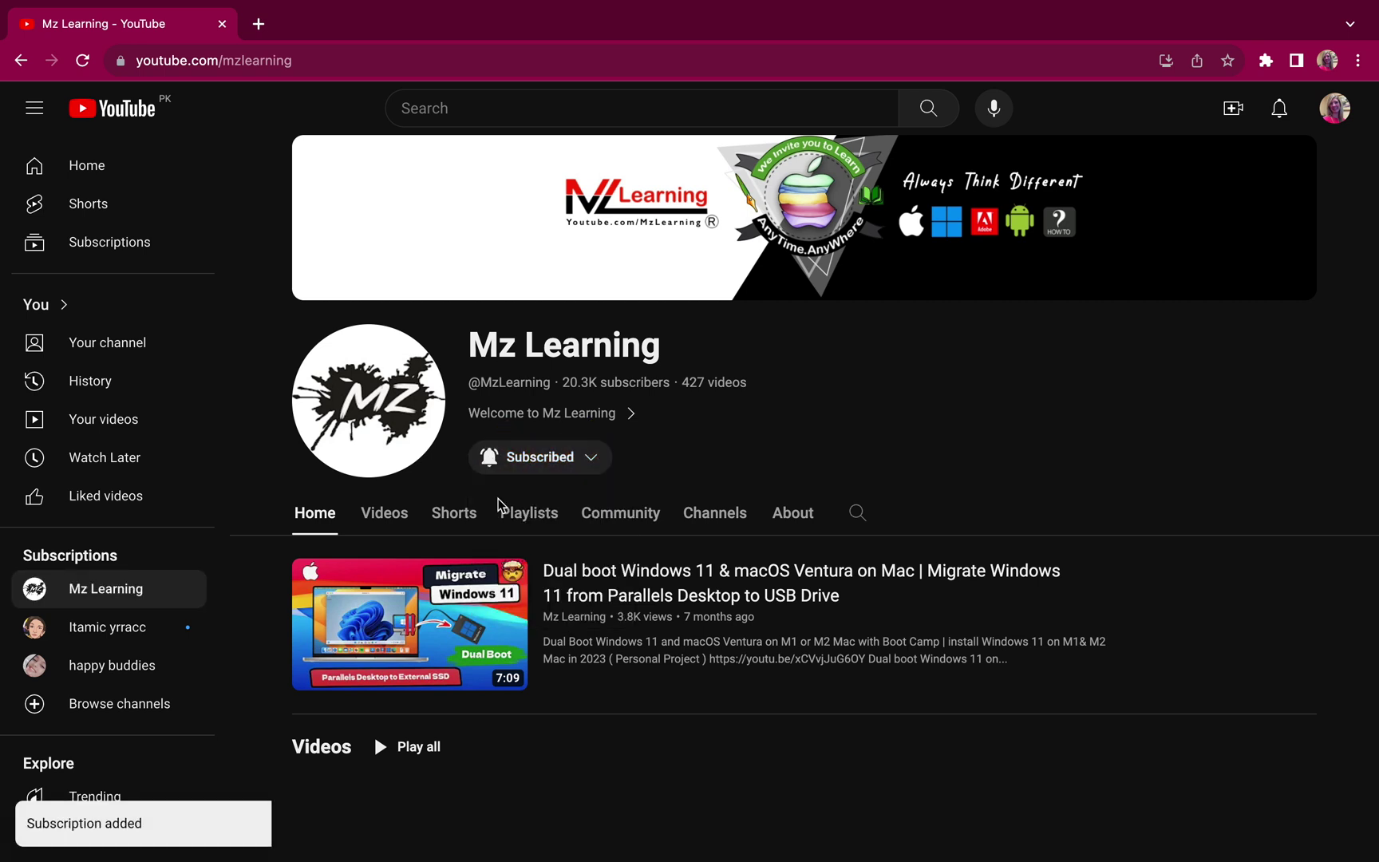